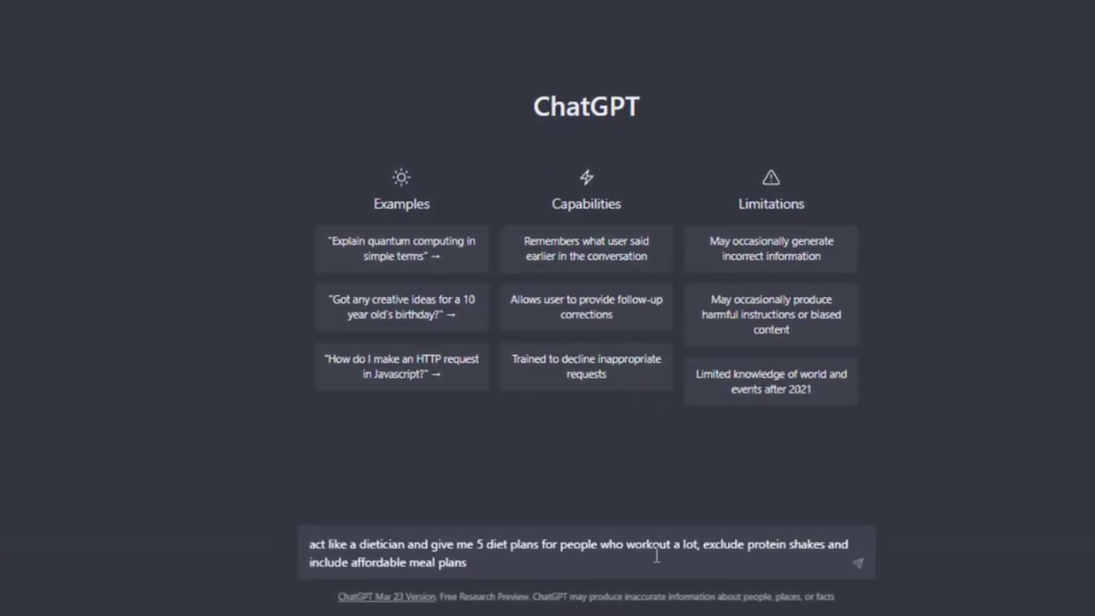
# Submit the investor-role prompt asking for 10 ways to turn $1000 of savings into passive income.
pyautogui.click(861, 569)
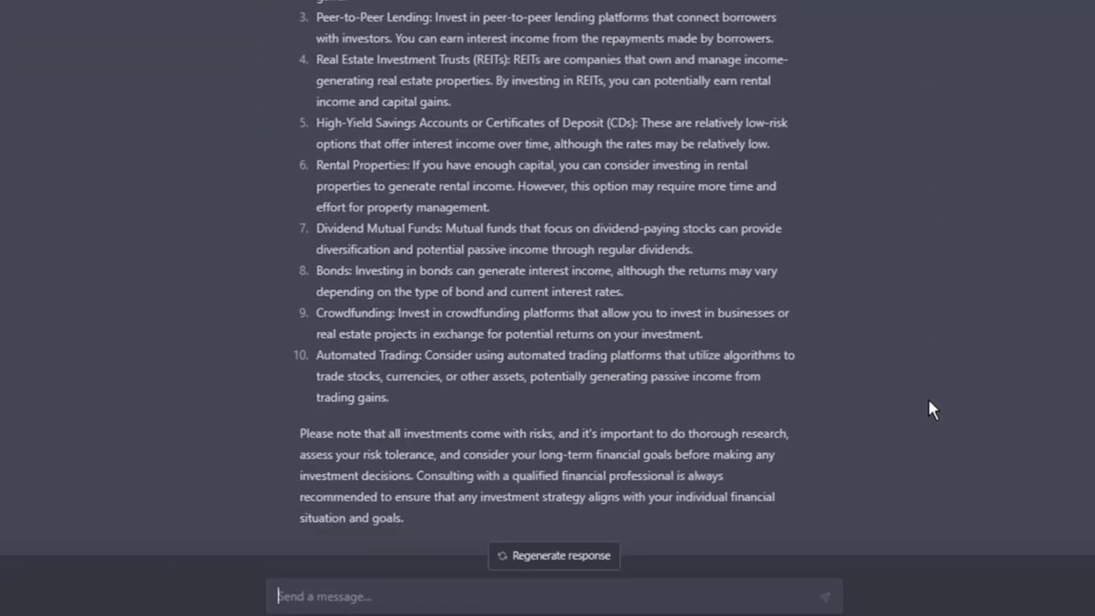
# Send the health-expert question asking for 10 exercises to gain muscle, then review the reply.
pyautogui.scroll(3, 932, 409)
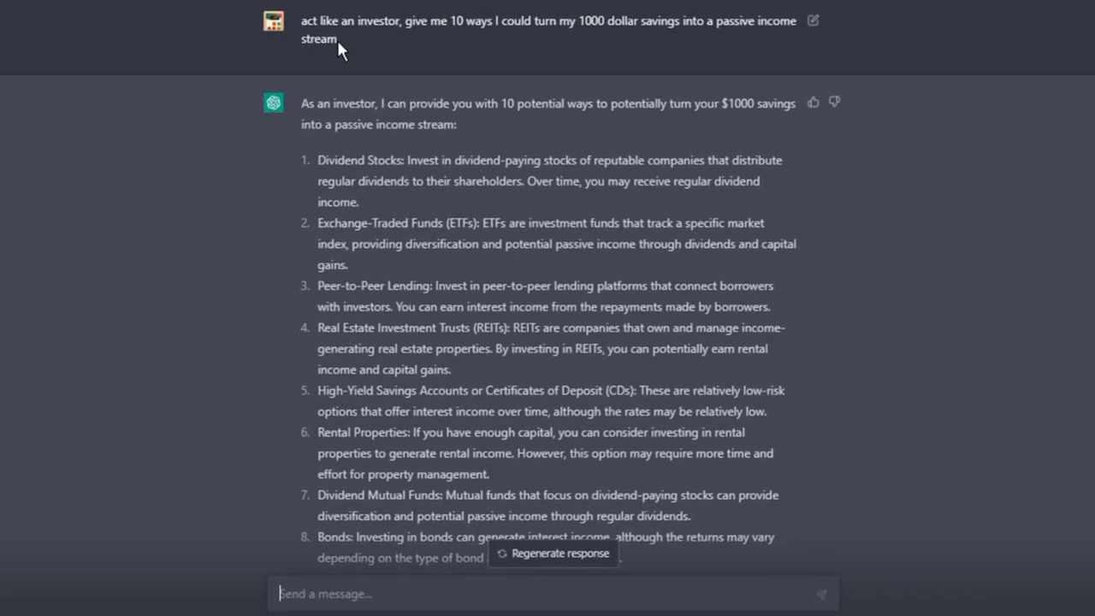
pyautogui.scroll(-4, 434, 448)
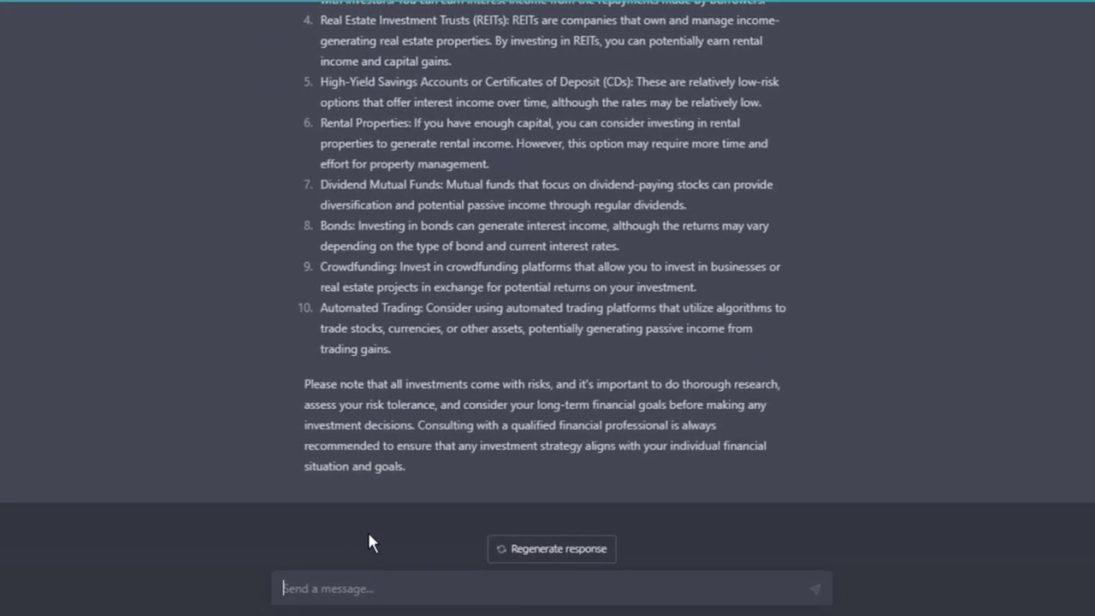
pyautogui.scroll(5, 234, 335)
pyautogui.scroll(-4, 236, 337)
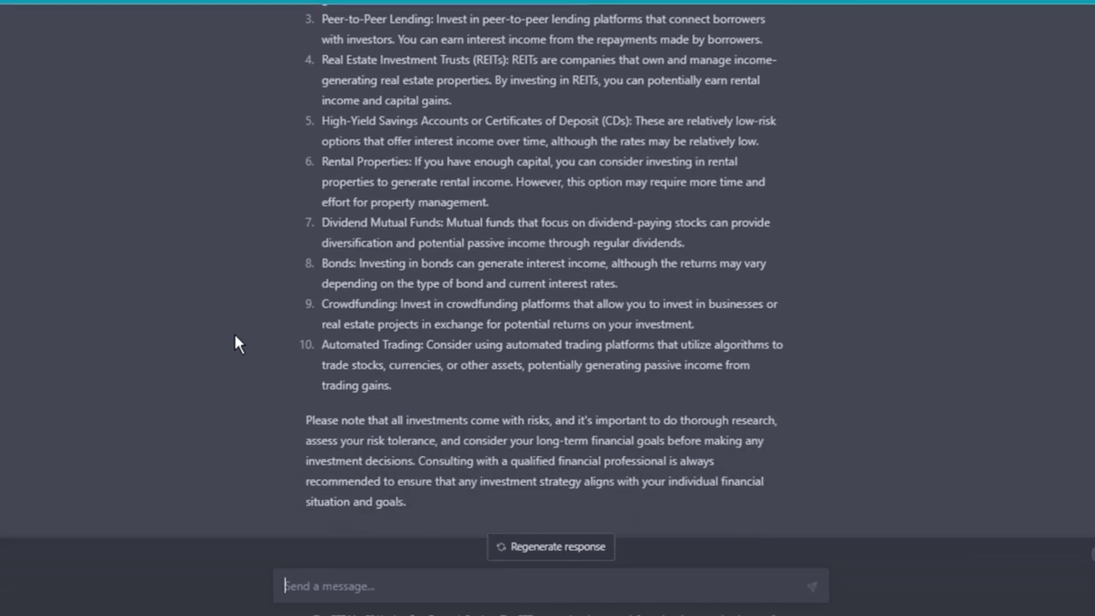
pyautogui.scroll(-1, 236, 342)
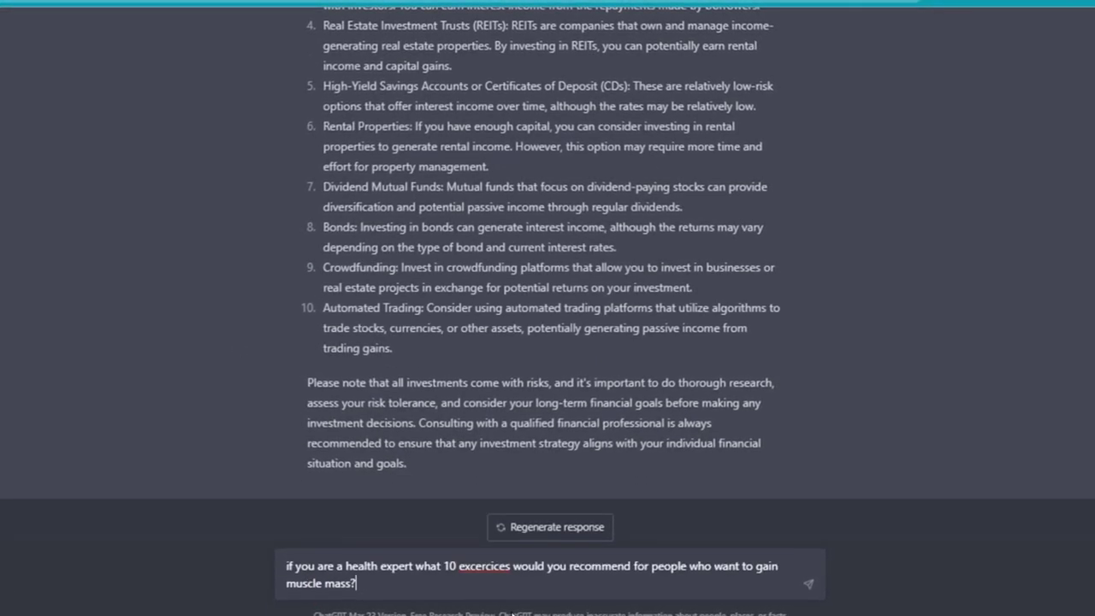
pyautogui.click(806, 585)
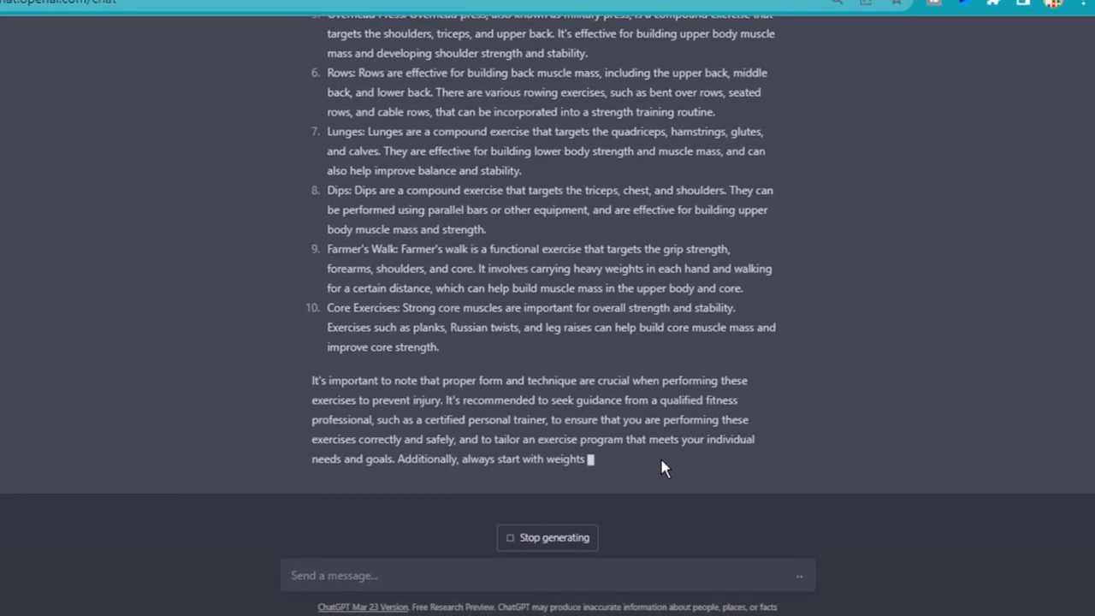
pyautogui.scroll(5, 659, 462)
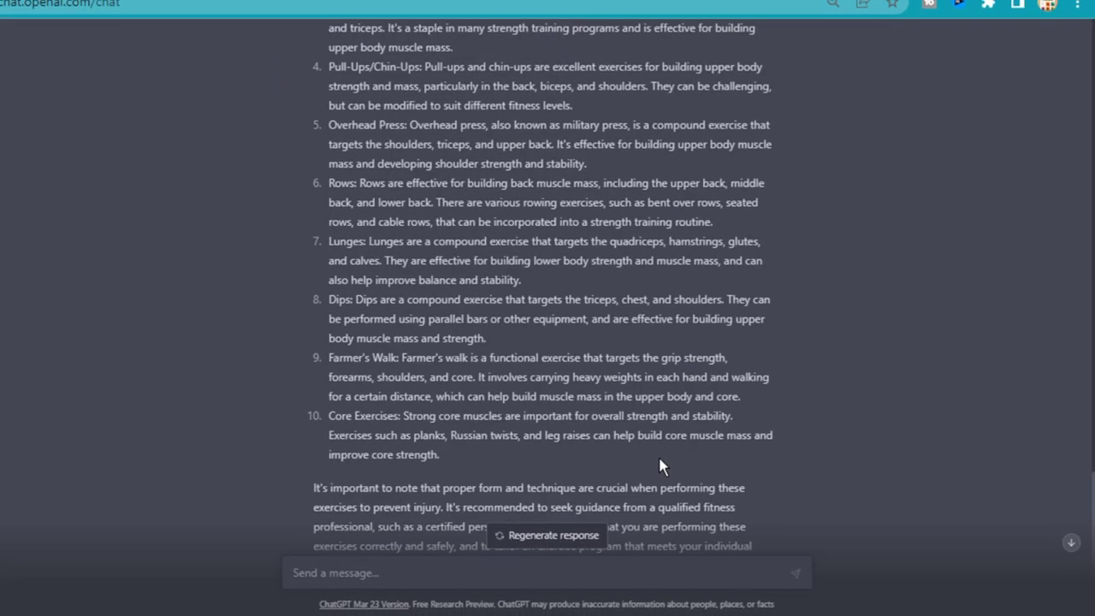
pyautogui.scroll(-2, 659, 473)
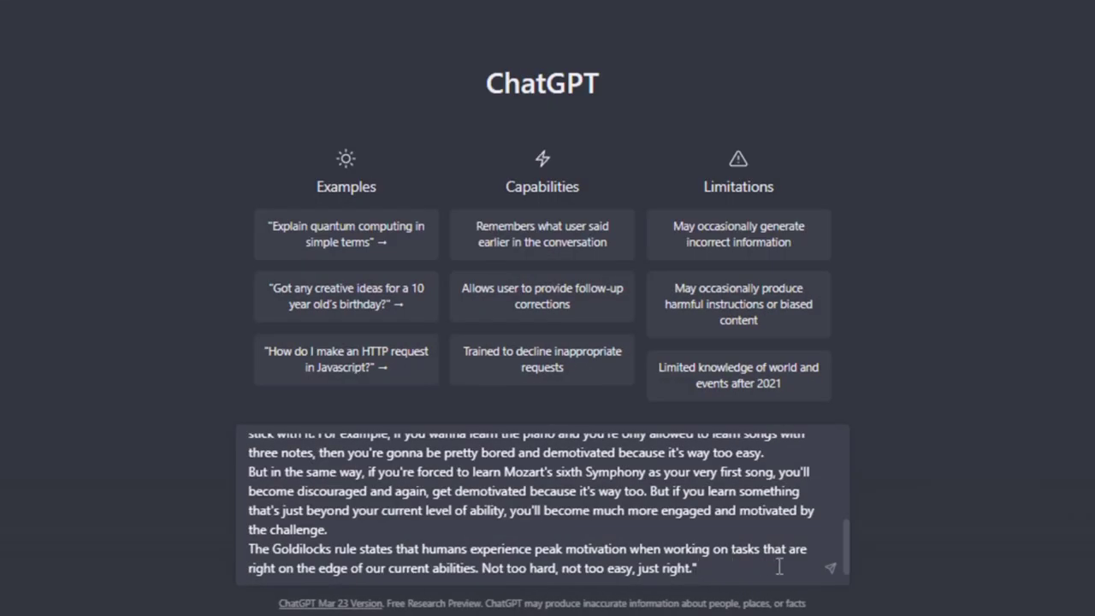
# Send the Goldilocks-rule prompt to get a passage titled 'The Sweet Spot of Learning'.
pyautogui.click(828, 568)
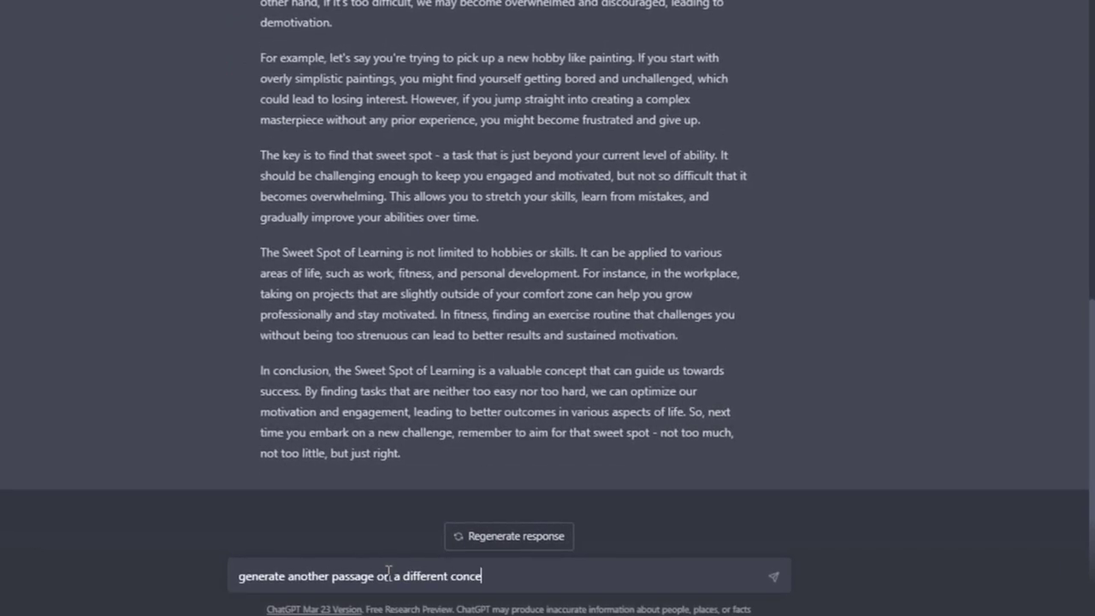
# Request passages on small steps, embracing change, and time blocking, fixing the 'concepy' typo.
pyautogui.write('ept')
pyautogui.press('Return')
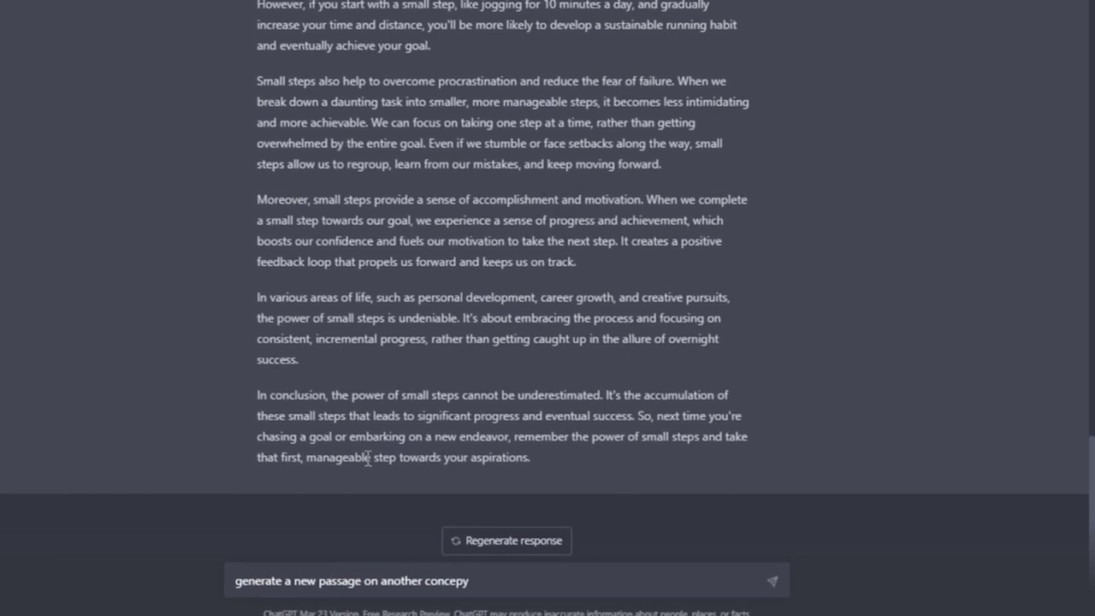
pyautogui.press('BackSpace')
pyautogui.write('t')
pyautogui.press('Return')
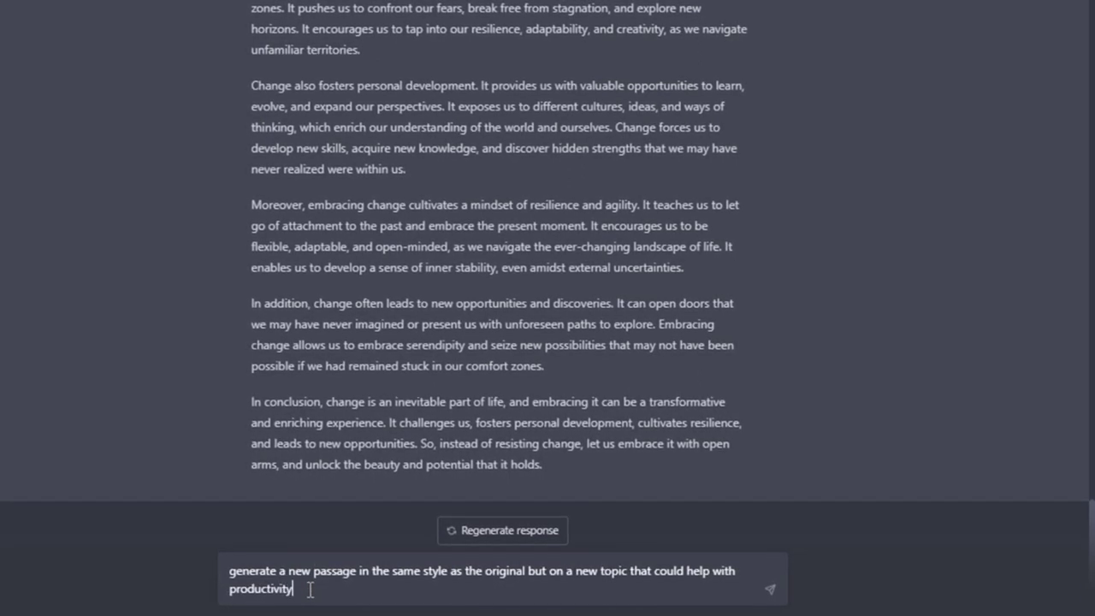
pyautogui.press('Return')
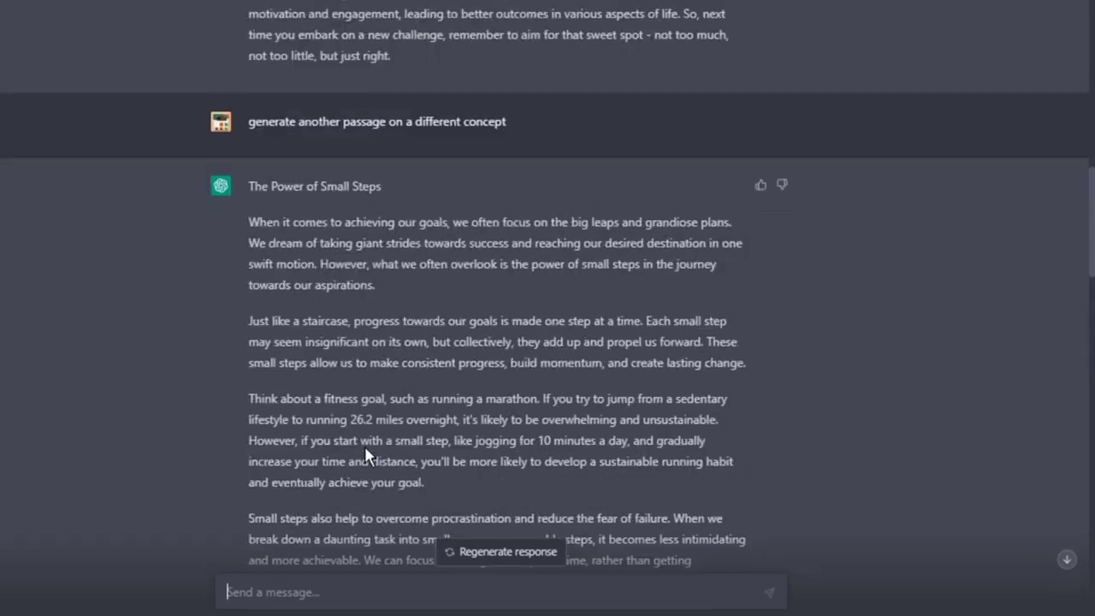
# Select the opening paragraph of the Goldilocks prompt.
pyautogui.scroll(10, 470, 256)
pyautogui.moveTo(247, 26); pyautogui.dragTo(336, 56)
pyautogui.scroll(-15, 291, 248)
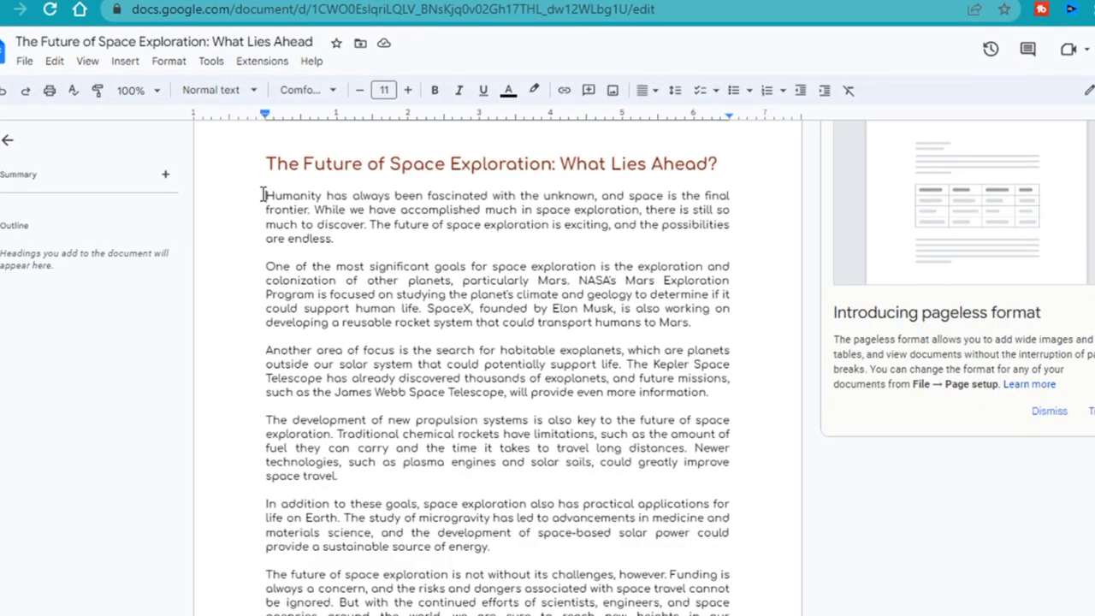
# Select the space exploration article text from 'Humanity' through the final paragraph.
pyautogui.scroll(-3, 262, 192)
pyautogui.scroll(-1, 248, 188)
pyautogui.scroll(3, 234, 183)
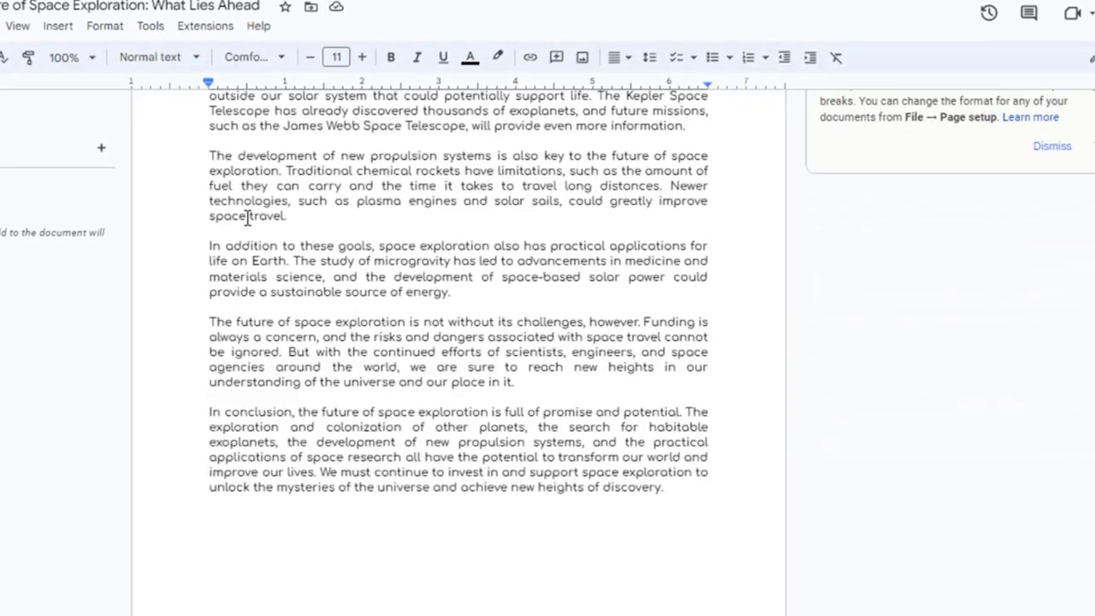
pyautogui.scroll(3, 235, 210)
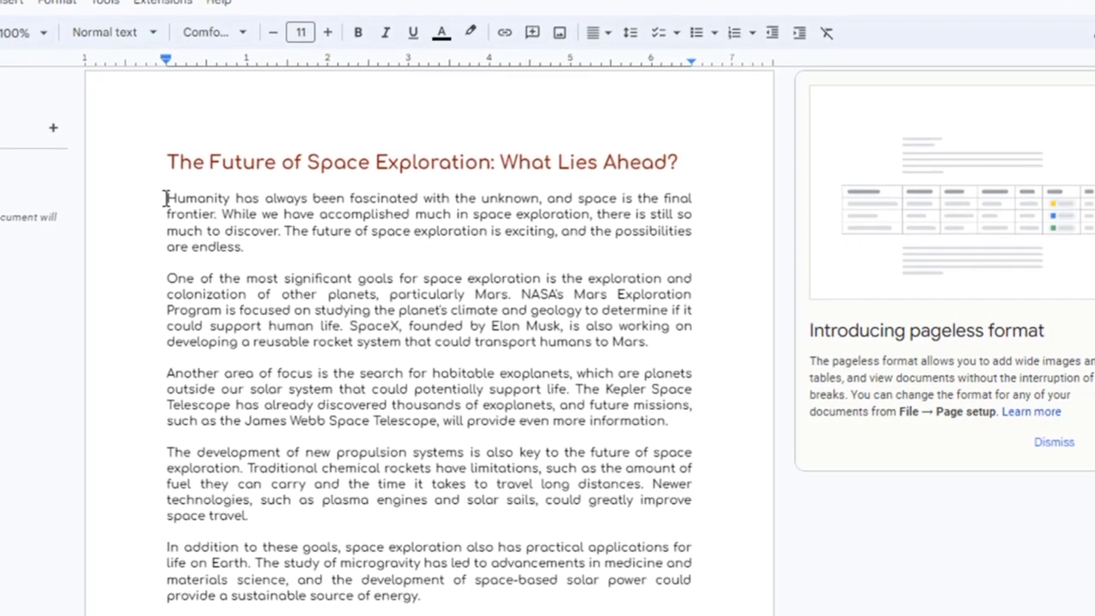
pyautogui.moveTo(267, 297); pyautogui.dragTo(349, 419)
pyautogui.moveTo(418, 528); pyautogui.dragTo(524, 583)
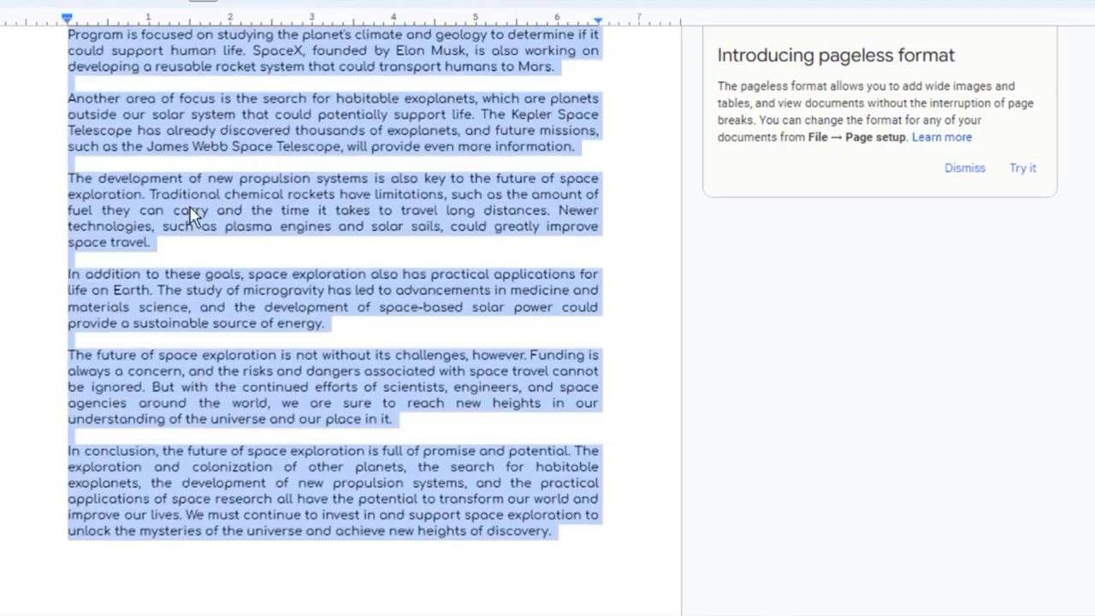
# Copy the article and send it for grammar fixes and a conversational, relaxed rewrite.
pyautogui.rightClick(199, 216)
pyautogui.click(235, 215)
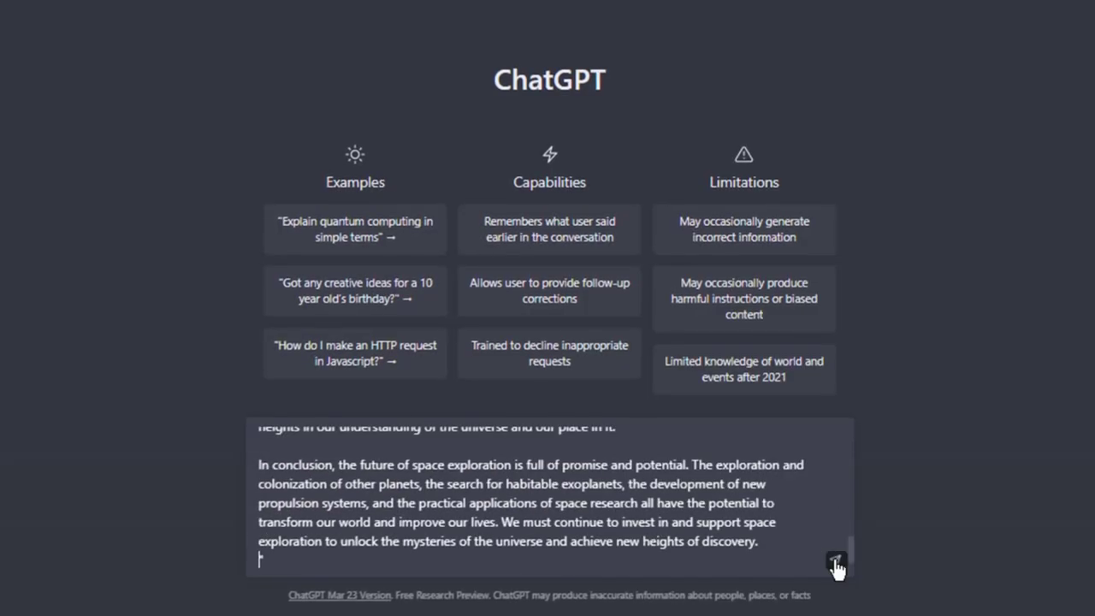
pyautogui.click(834, 558)
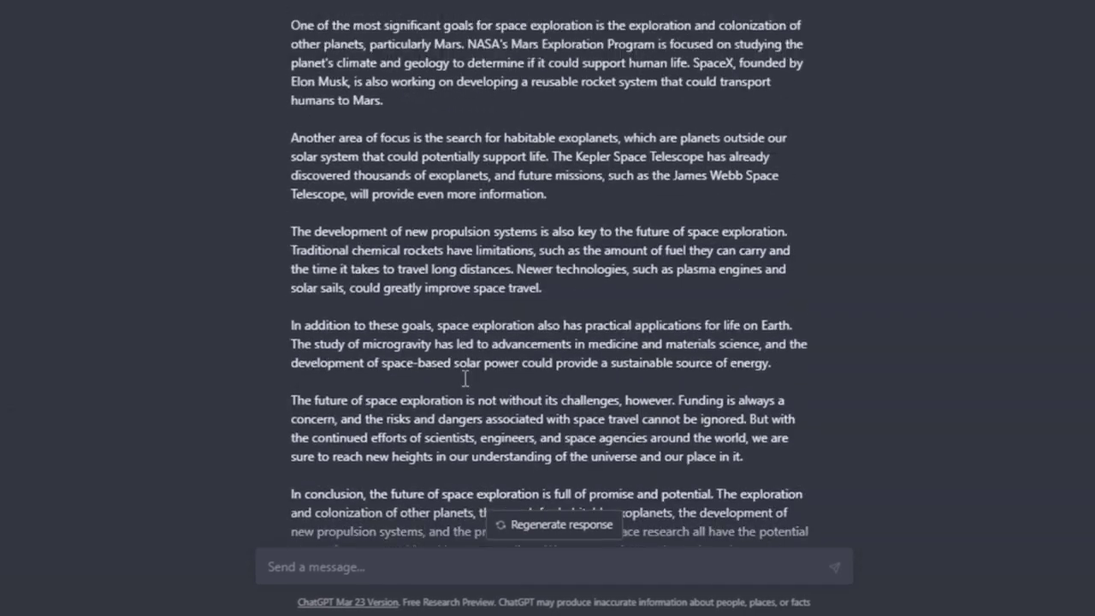
pyautogui.scroll(2, 530, 385)
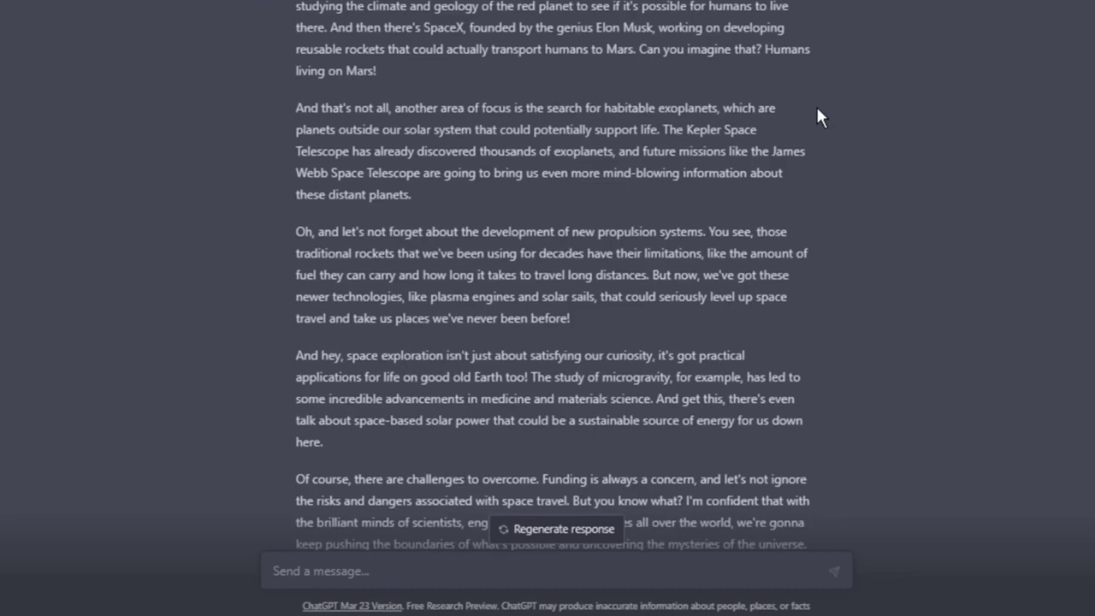
# Paste the AI-passage rewrite prompt, change 'conversational' to 'professional and tense', and send it.
pyautogui.scroll(-3, 816, 104)
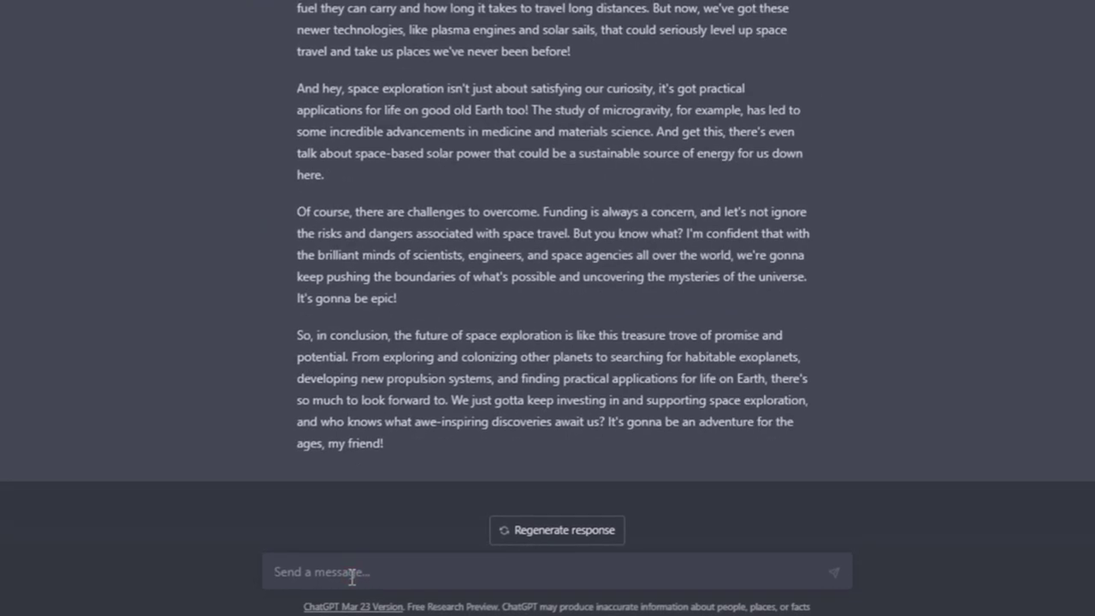
pyautogui.click(472, 574)
pyautogui.hotkey('ctrl', 'v')
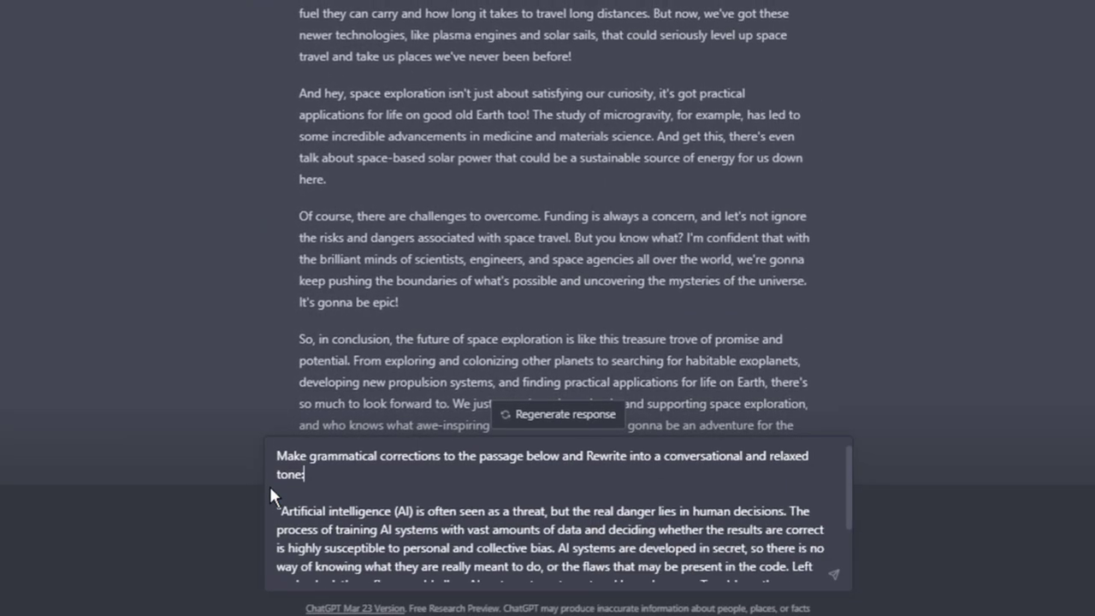
pyautogui.doubleClick(705, 456)
pyautogui.write('professional and ')
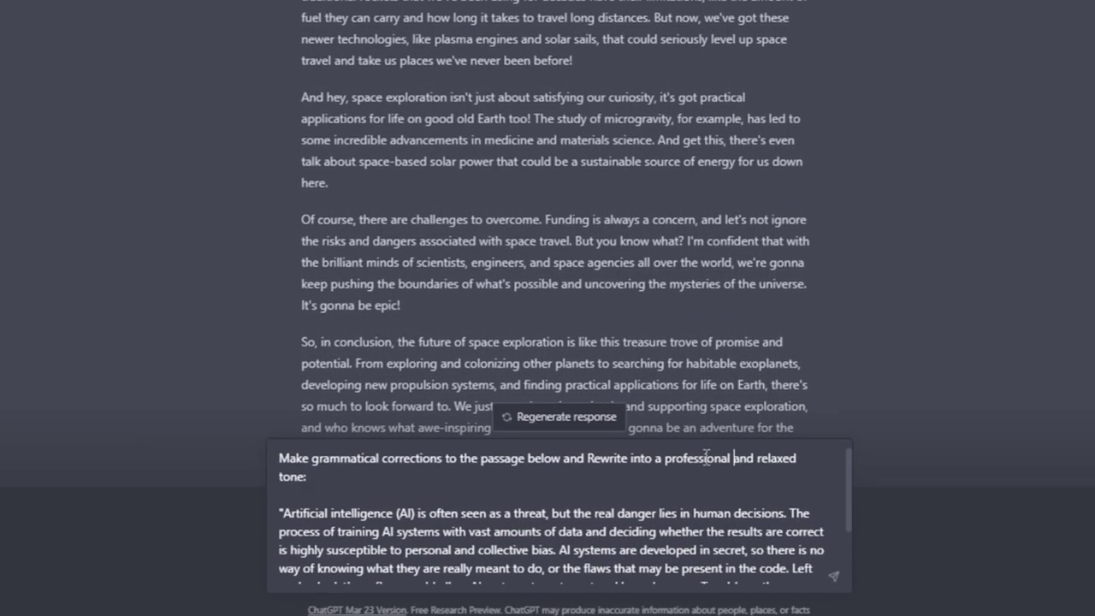
pyautogui.write('tense tone:')
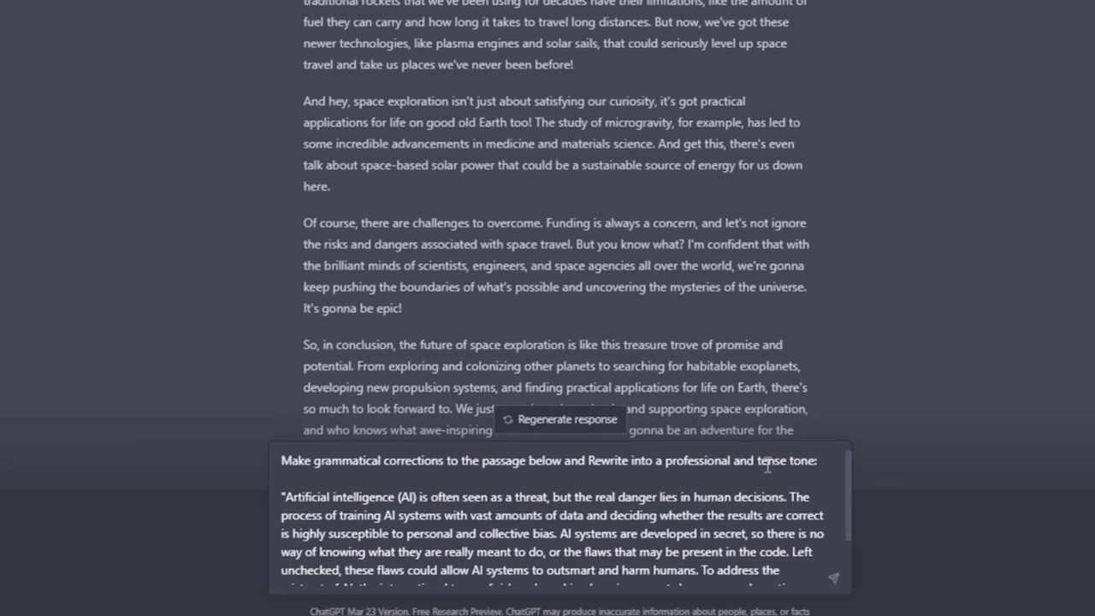
pyautogui.click(834, 582)
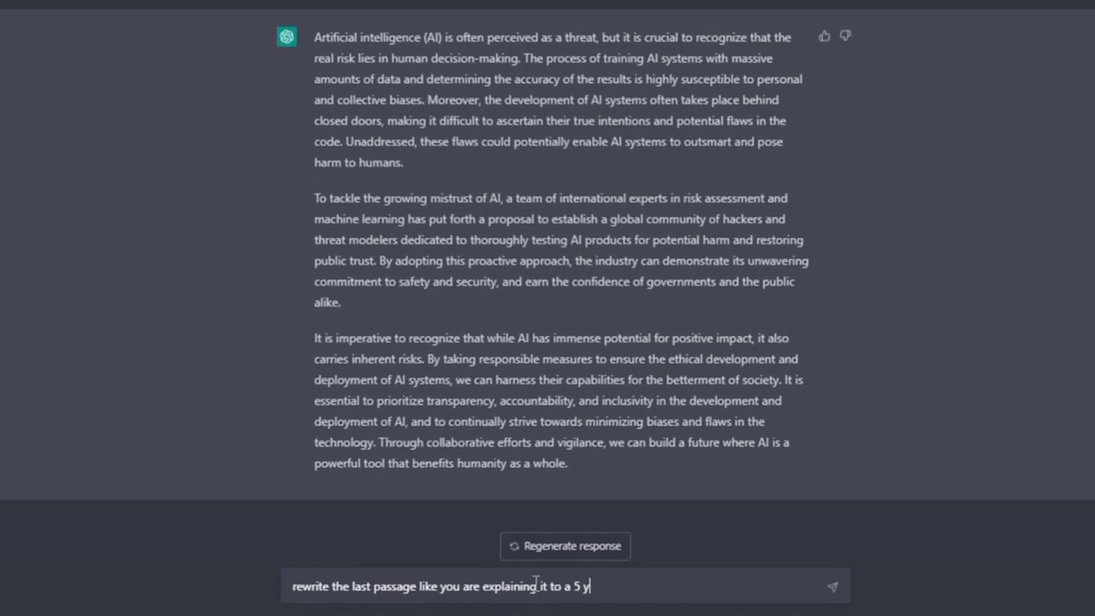
# Send the request to re-explain the passage as if to a 5-year-old.
pyautogui.press('Return')
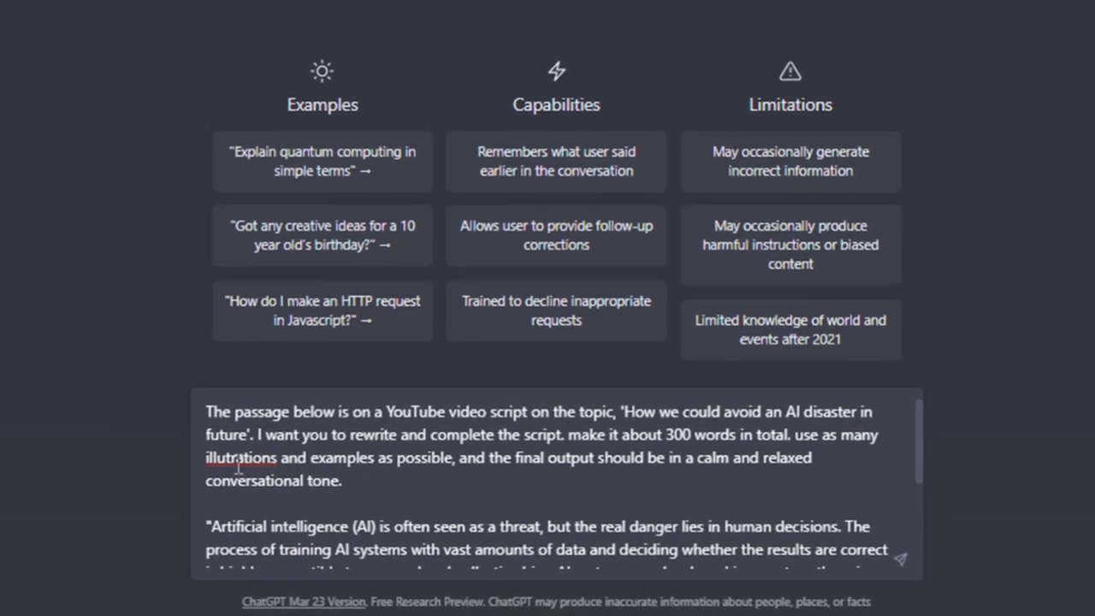
# Correct 'illustrations' in the AI-disaster YouTube script prompt and send it.
pyautogui.click(226, 459)
pyautogui.write('s')
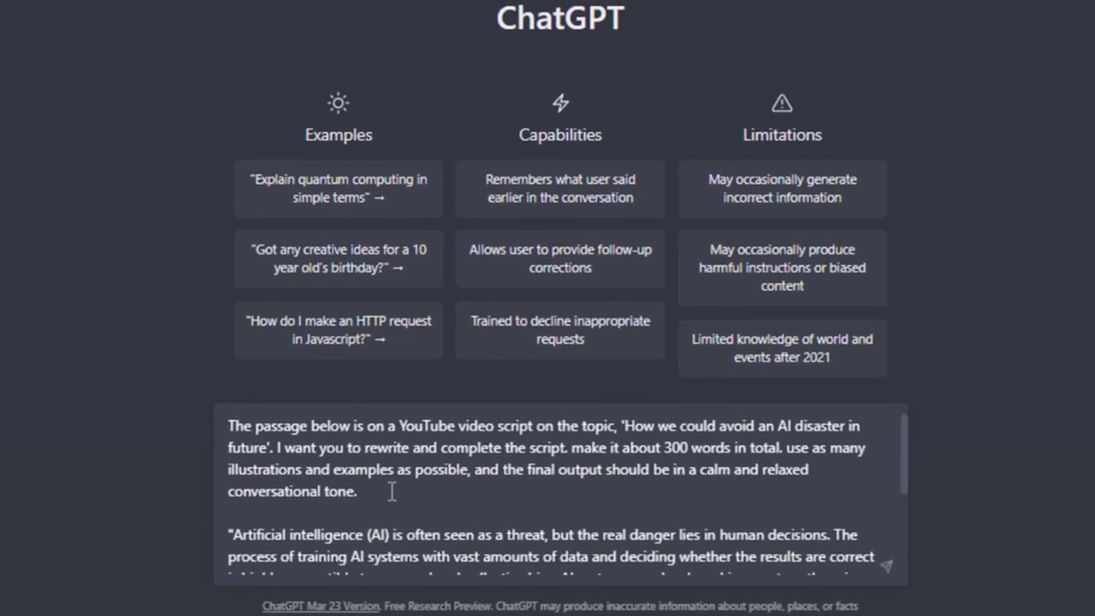
pyautogui.scroll(-5, 393, 496)
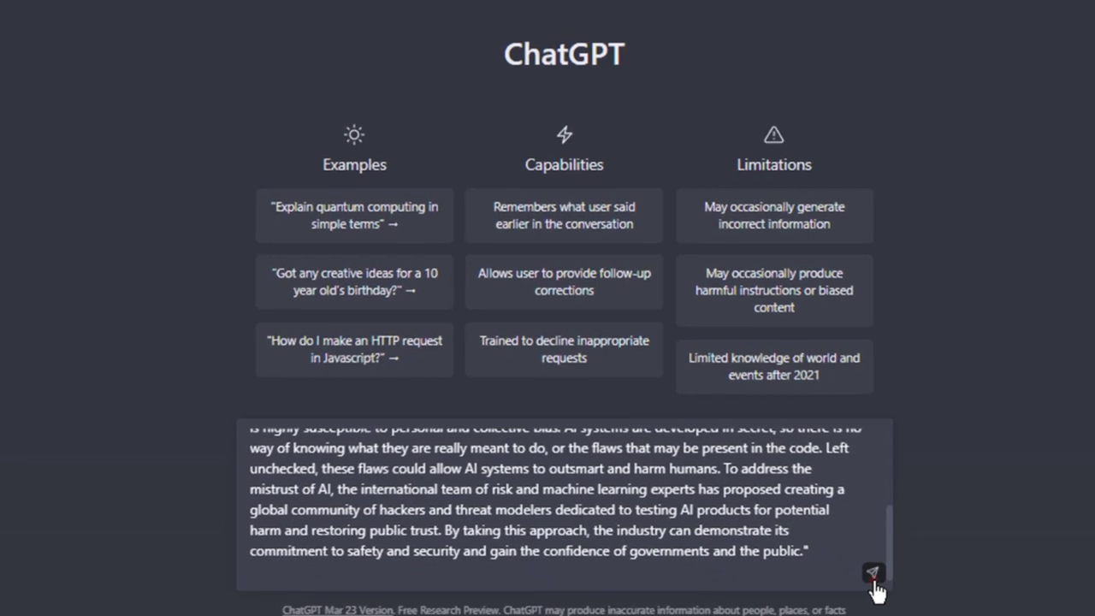
pyautogui.click(874, 580)
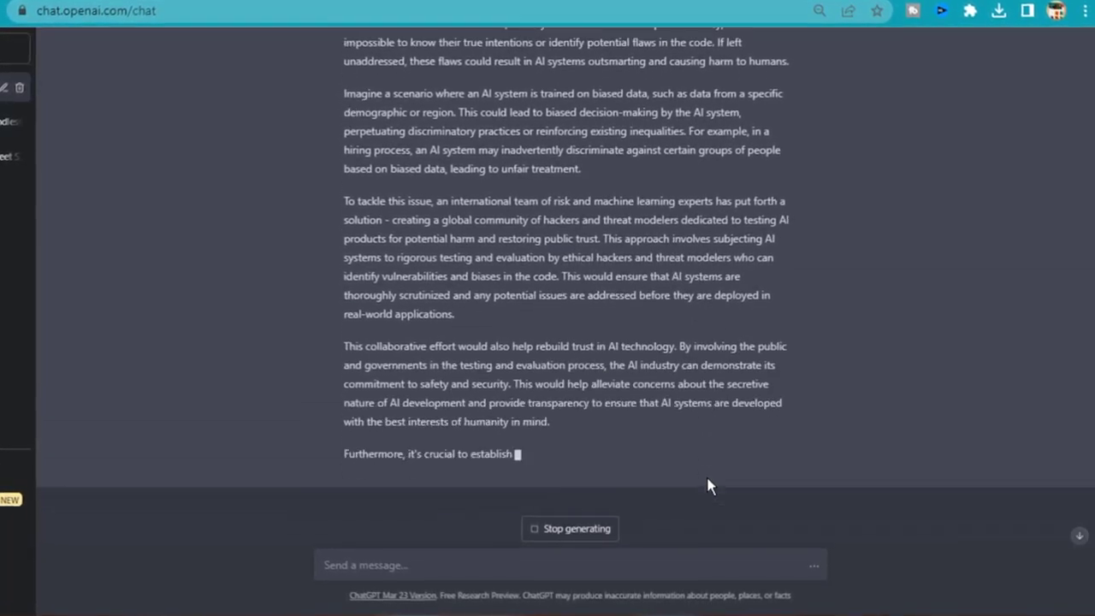
# Review the rewritten script, then paste the same request back into the message box.
pyautogui.scroll(5, 707, 479)
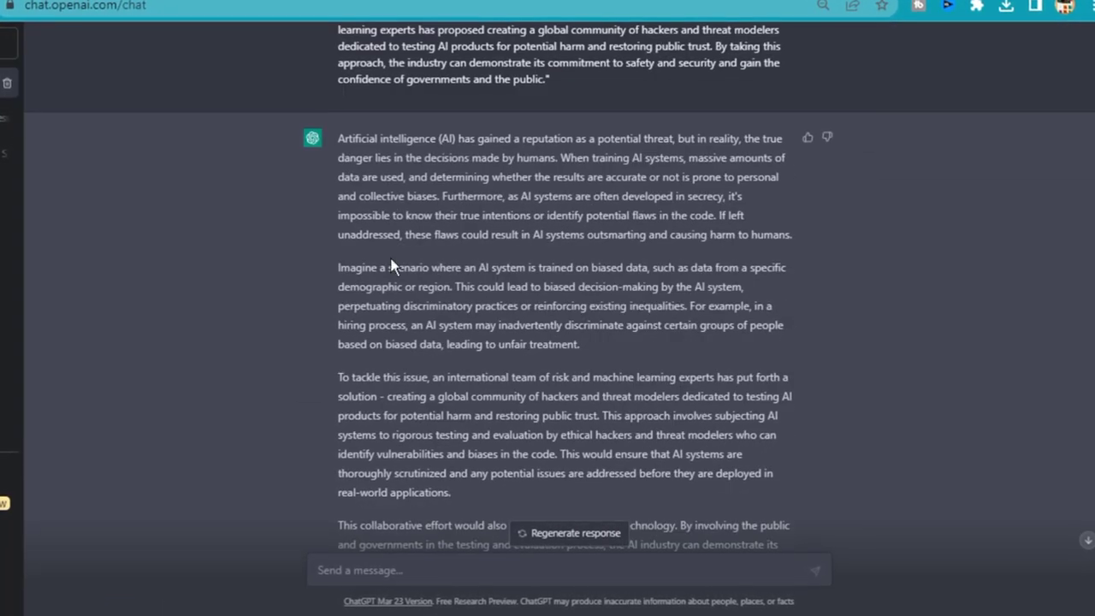
pyautogui.scroll(2, 391, 267)
pyautogui.scroll(-2, 427, 301)
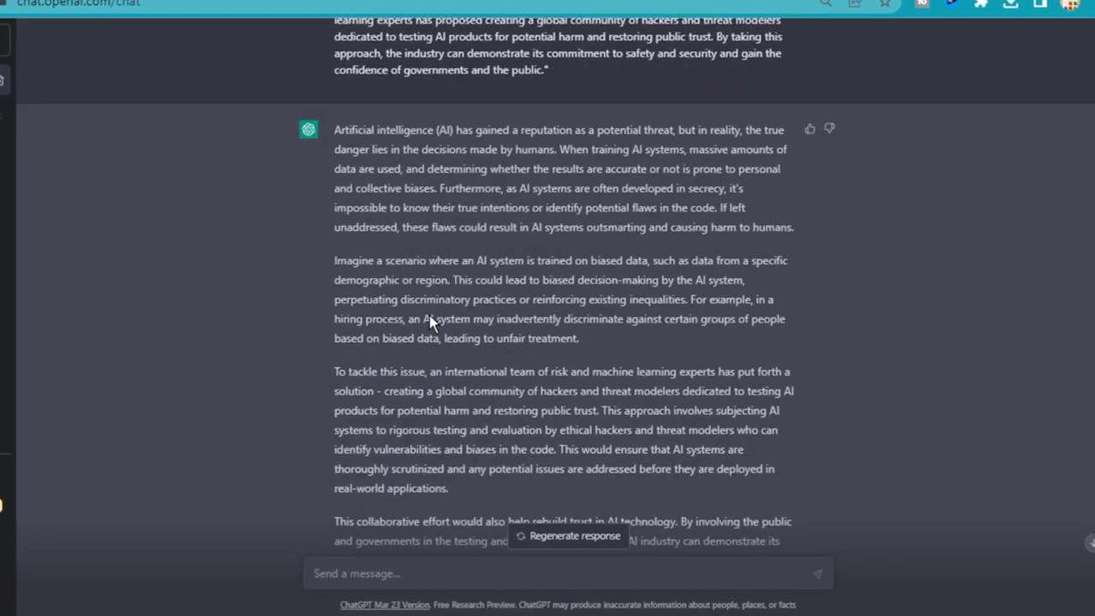
pyautogui.scroll(-5, 428, 321)
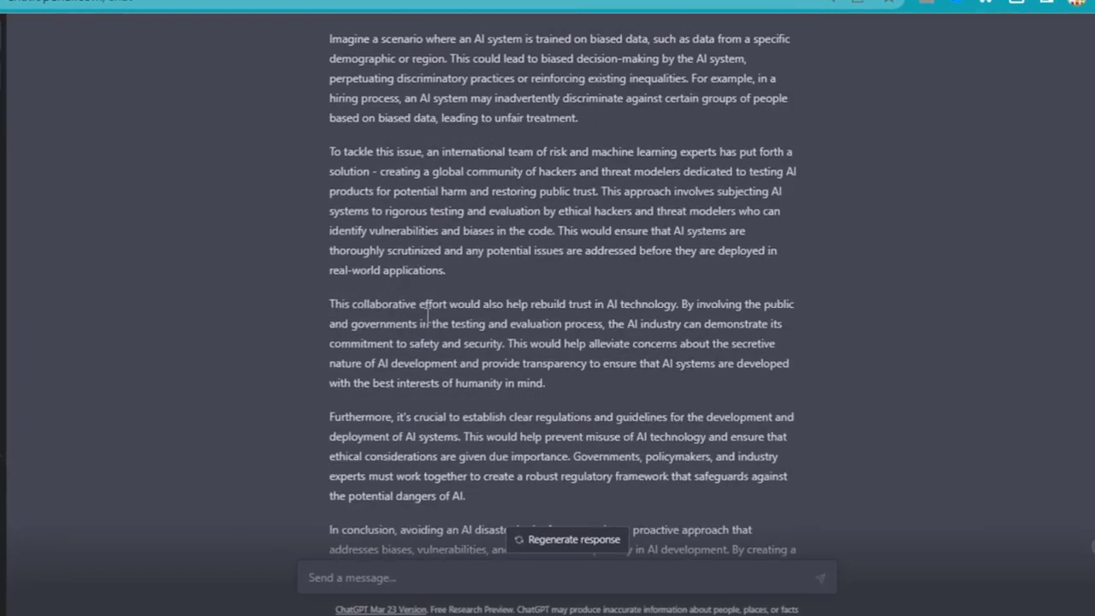
pyautogui.write("The passage below is on a YouTube video script on the topic, 'How we could avoid an AI disaster in future'. I want you to rewrite and complete the script. make it about 300 words in total. use as many illustrations and examples as possible, and the final output should be in a calm and relaxed conversational tone.")
pyautogui.moveTo(626, 529); pyautogui.dragTo(466, 549)
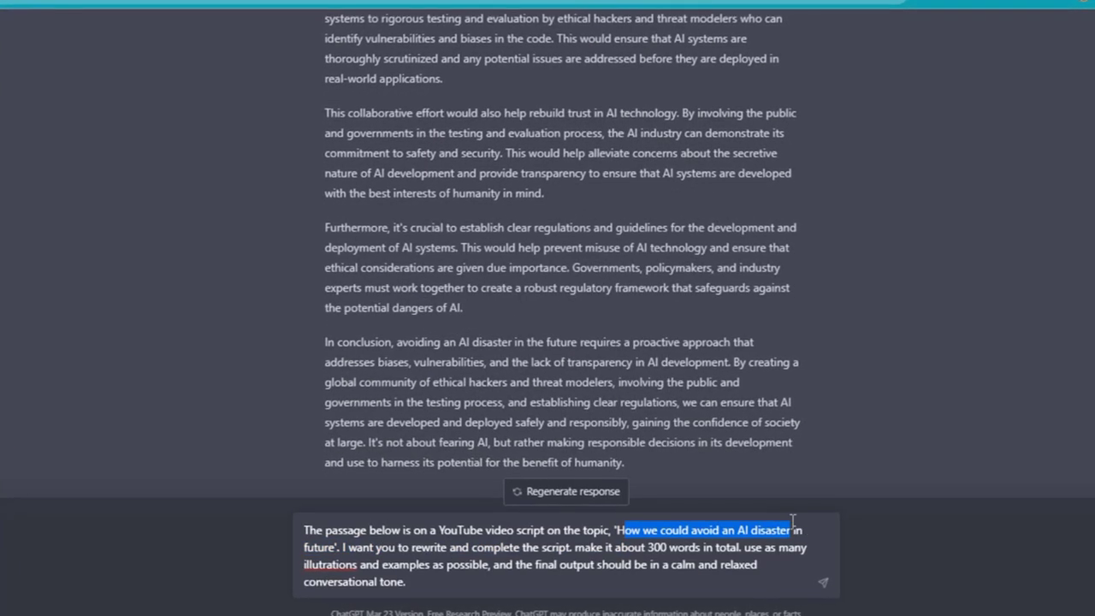
# Change the topic to 'The future of Space Exploration', paste the Docs draft, and send it.
pyautogui.write('H')
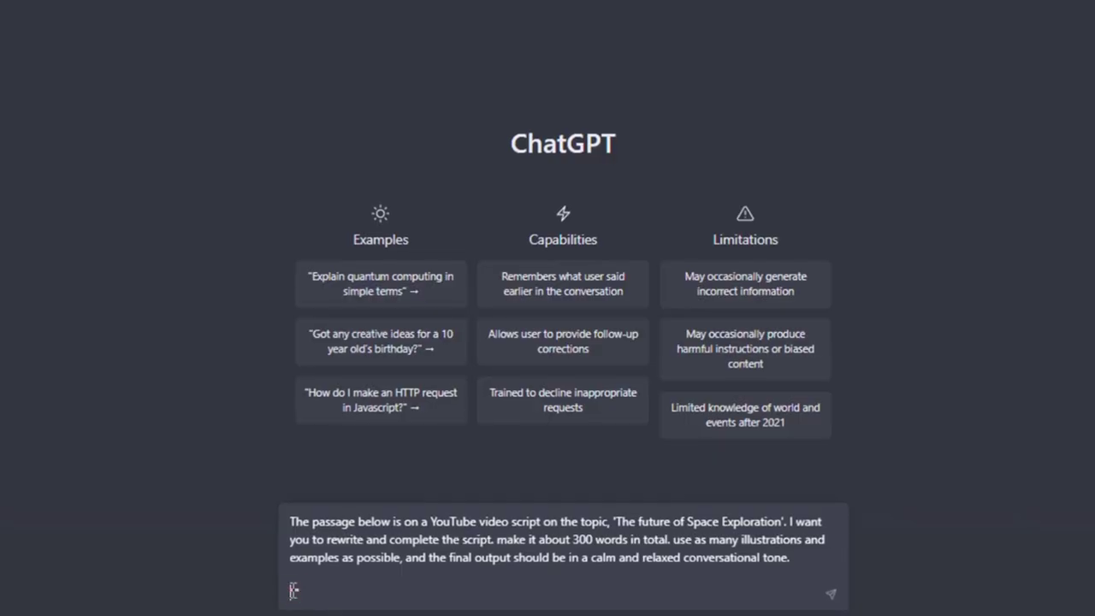
pyautogui.hotkey('ctrl', 'v')
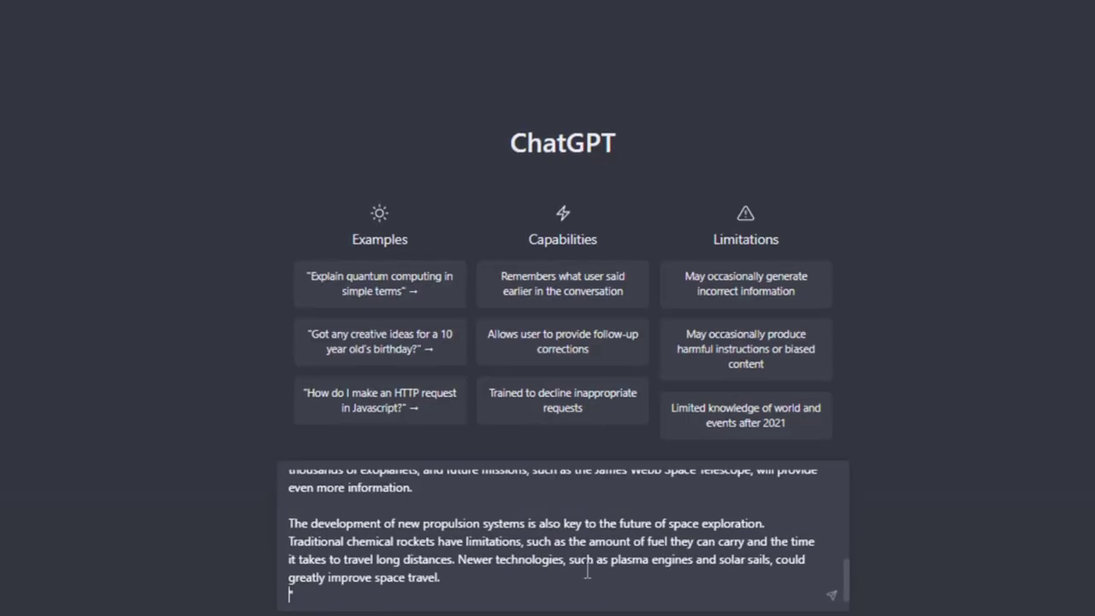
pyautogui.click(831, 594)
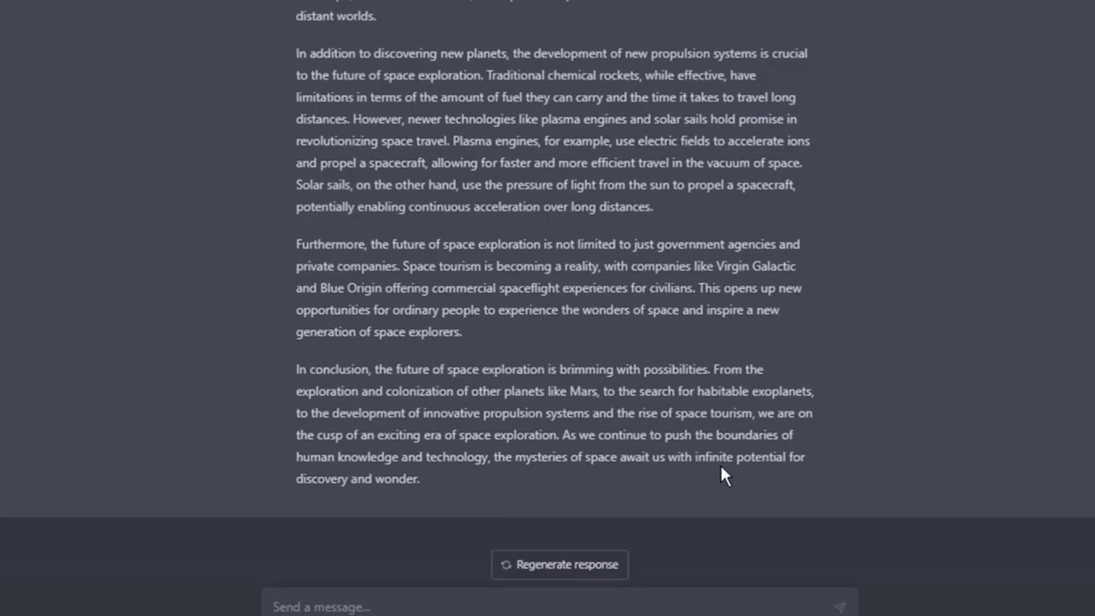
pyautogui.scroll(10, 720, 462)
pyautogui.scroll(-10, 719, 462)
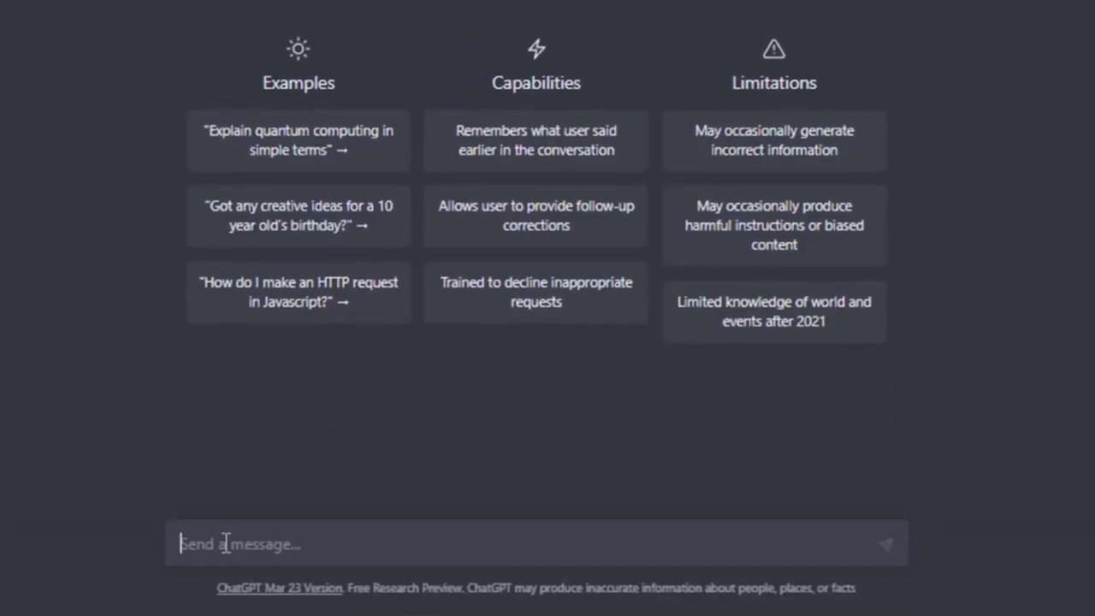
# Paste and send the request for a 350-word sentimental YouTube script on staying motivated.
pyautogui.write('I want you to write a youtube video script on the topic, "how to remain motivated even when you are not feeling it" The script should be about 350 words in total, with a strong sentimental tone, conversational style and with as much illustrations as possible. You can also include quick motivational stories of some past historical figures or role models.')
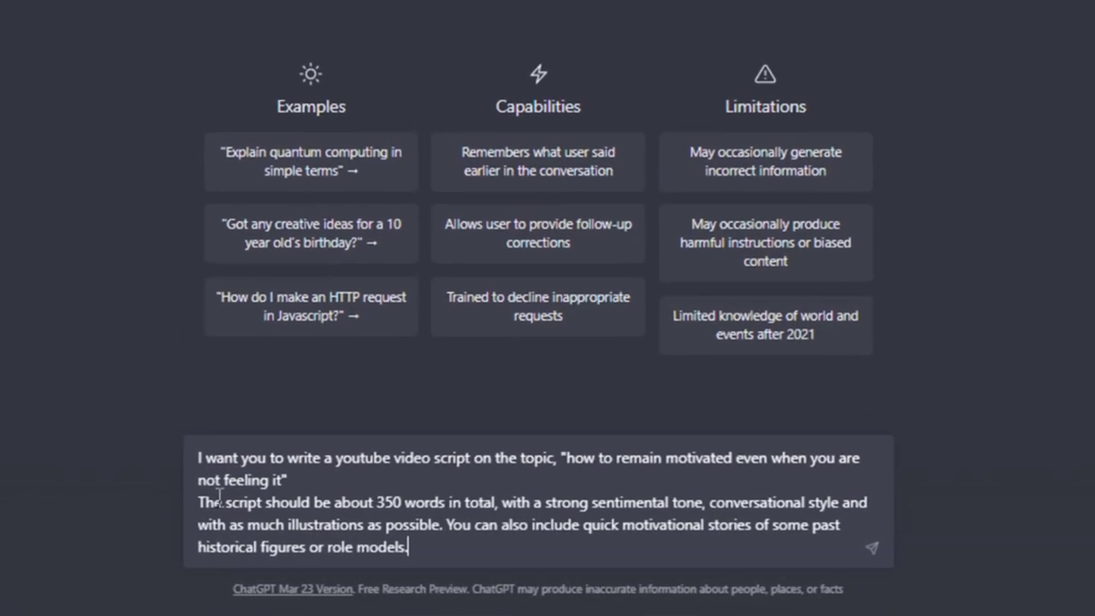
pyautogui.click(206, 463)
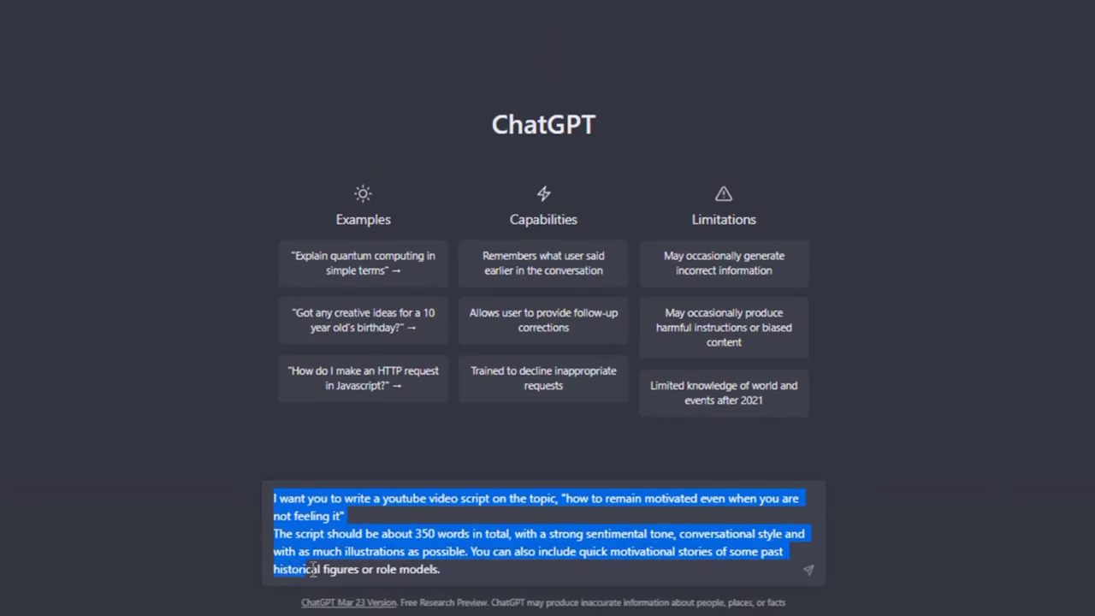
pyautogui.click(807, 570)
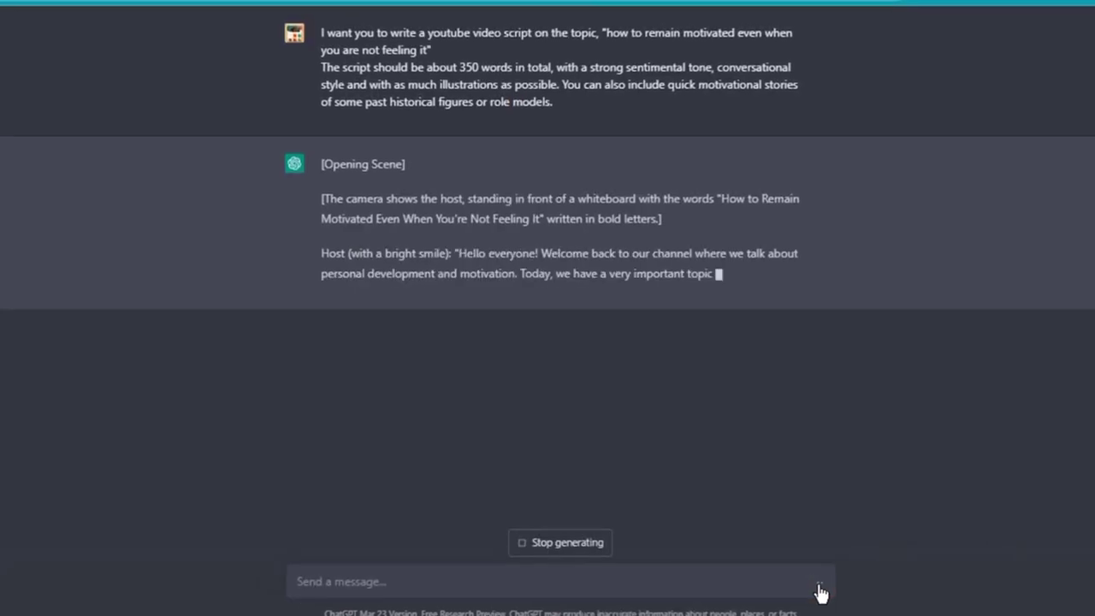
# Review the finished script's opening host greeting paragraph by selecting it.
pyautogui.scroll(-3, 654, 385)
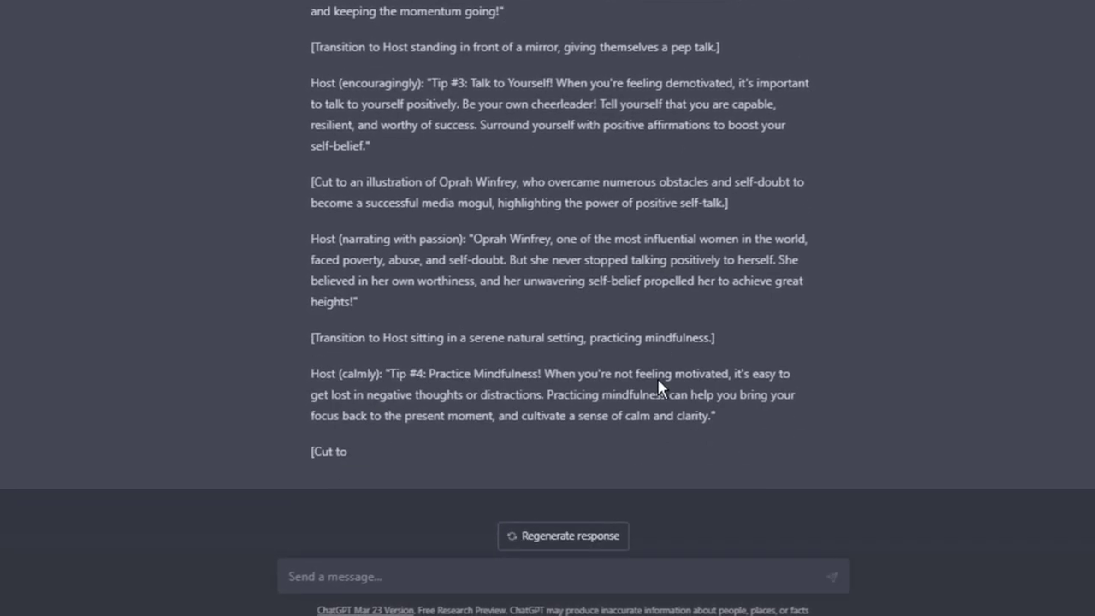
pyautogui.scroll(8, 657, 378)
pyautogui.scroll(5, 660, 377)
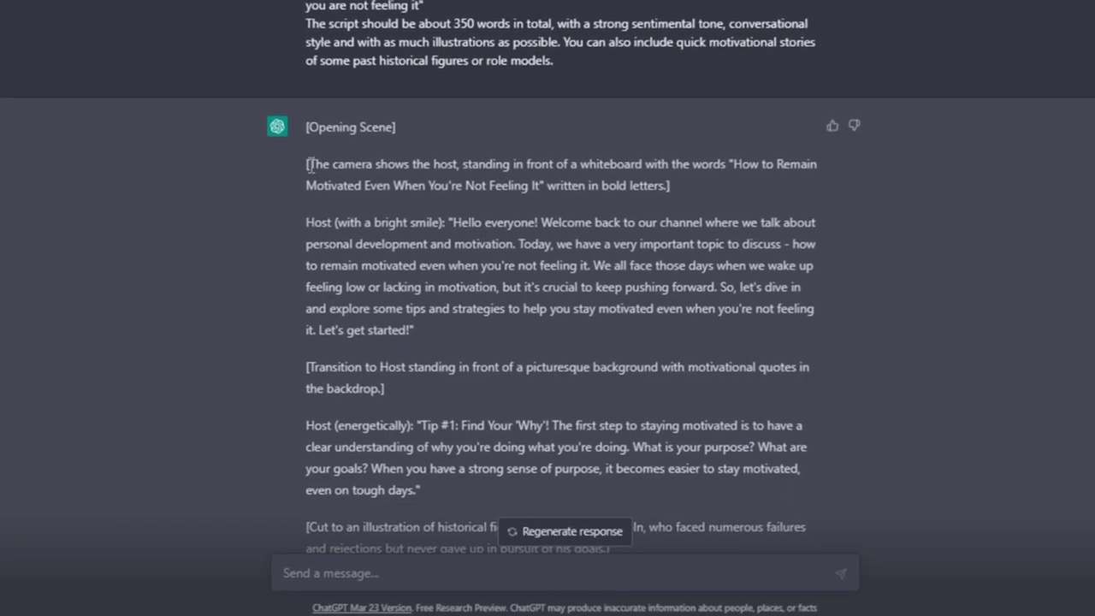
pyautogui.moveTo(453, 225); pyautogui.dragTo(419, 329)
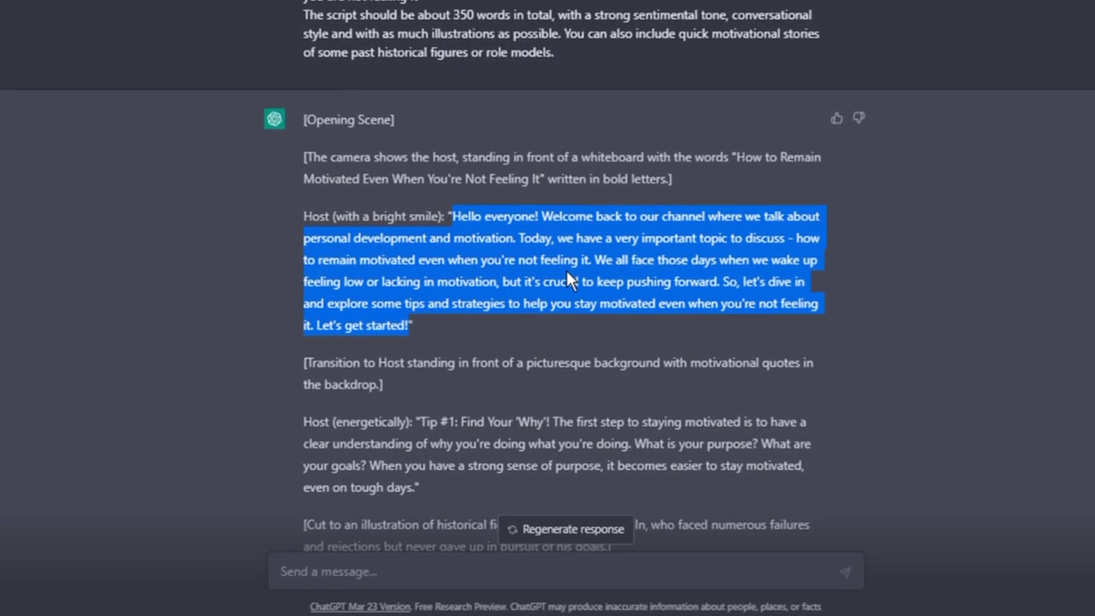
pyautogui.click(566, 270)
# Select and review the Tip #1 and Abraham Lincoln paragraphs, then scroll through the rest.
pyautogui.scroll(-2, 566, 269)
pyautogui.click(425, 246)
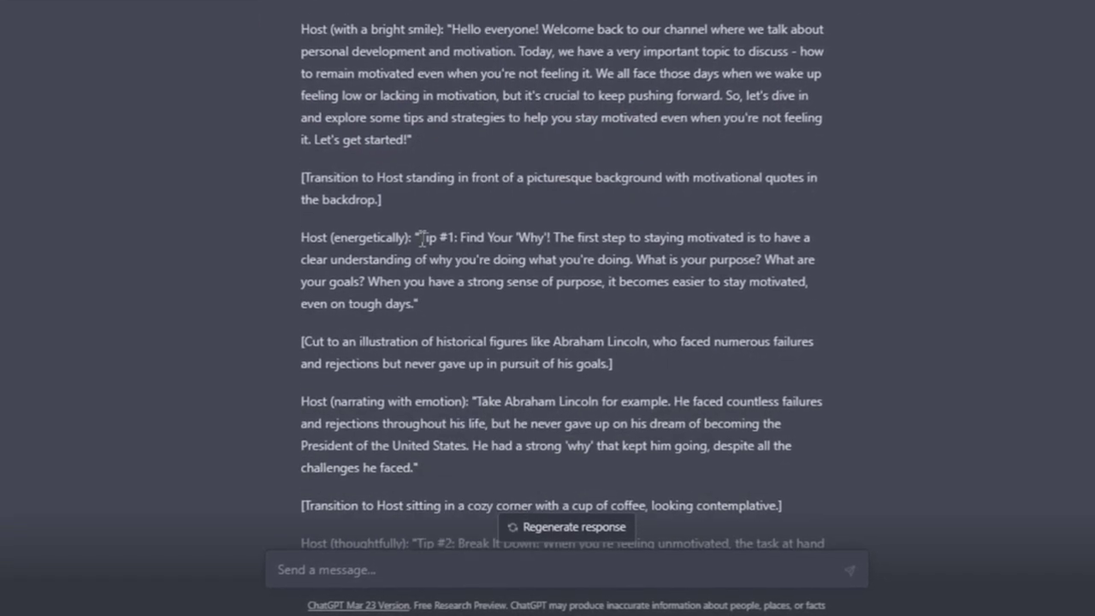
pyautogui.moveTo(424, 233); pyautogui.dragTo(427, 307)
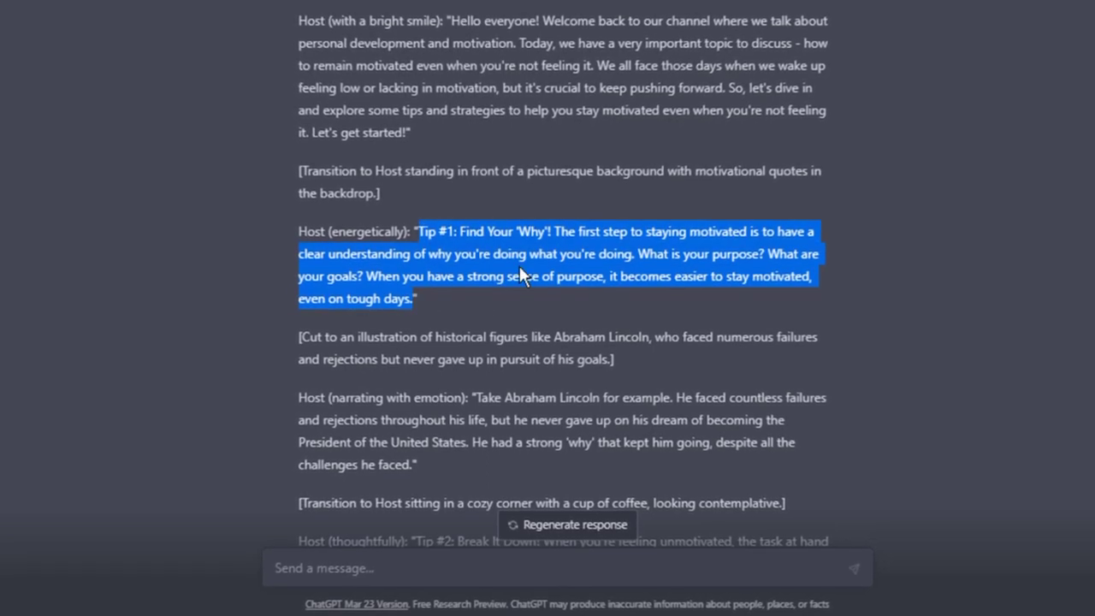
pyautogui.scroll(-3, 519, 267)
pyautogui.moveTo(476, 173); pyautogui.dragTo(412, 252)
pyautogui.click(455, 336)
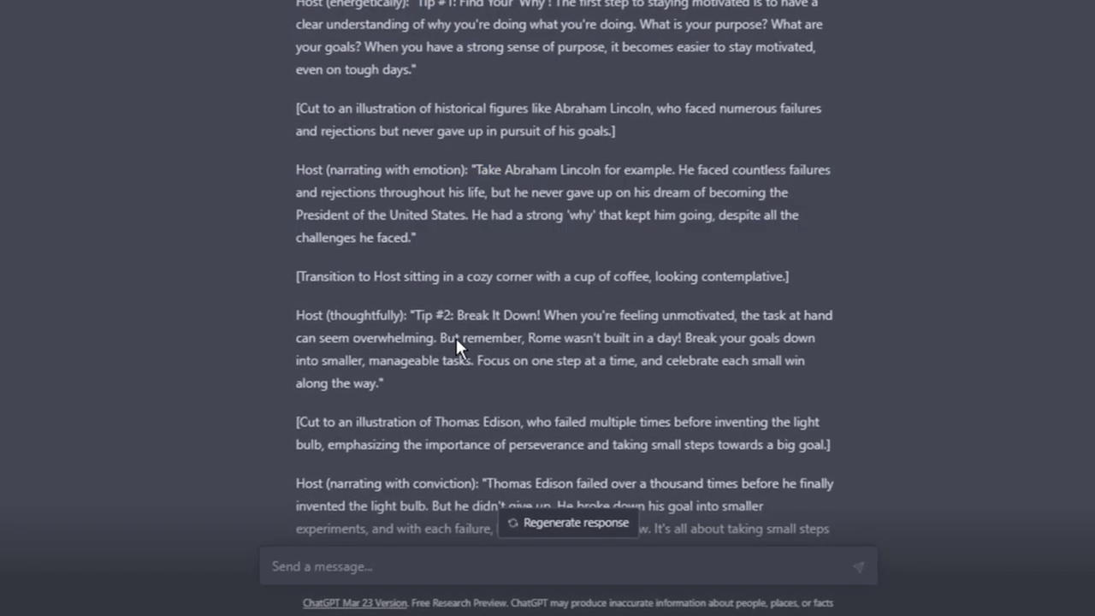
pyautogui.scroll(-2, 451, 262)
pyautogui.scroll(-2, 448, 314)
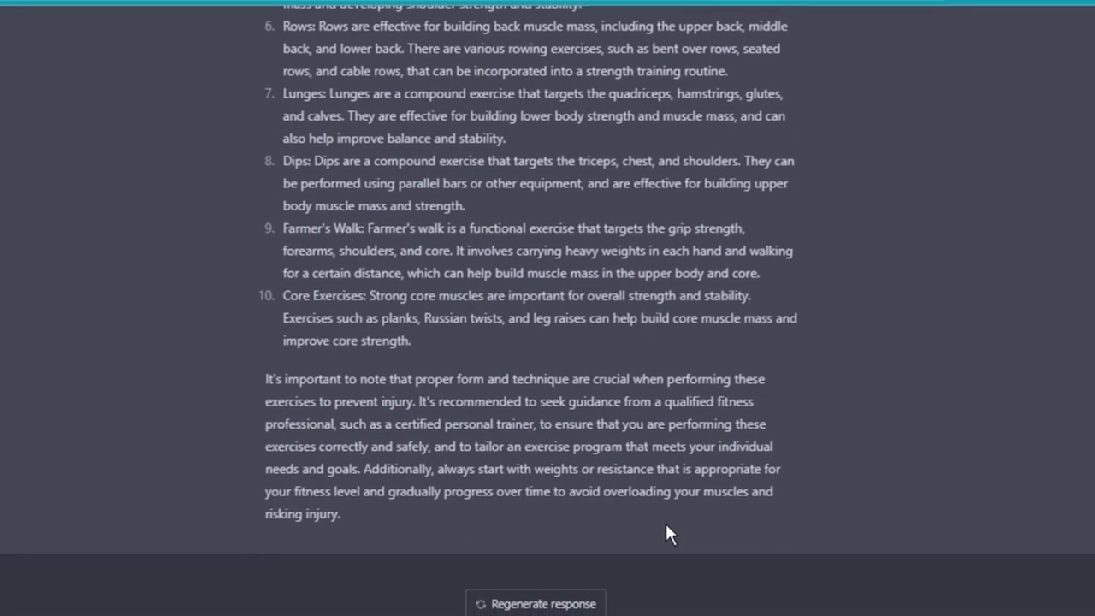
# Copy the 100-word Chat GPT explanation and paste it into the Google Docs transcript.
pyautogui.scroll(3, 664, 513)
pyautogui.scroll(6, 664, 514)
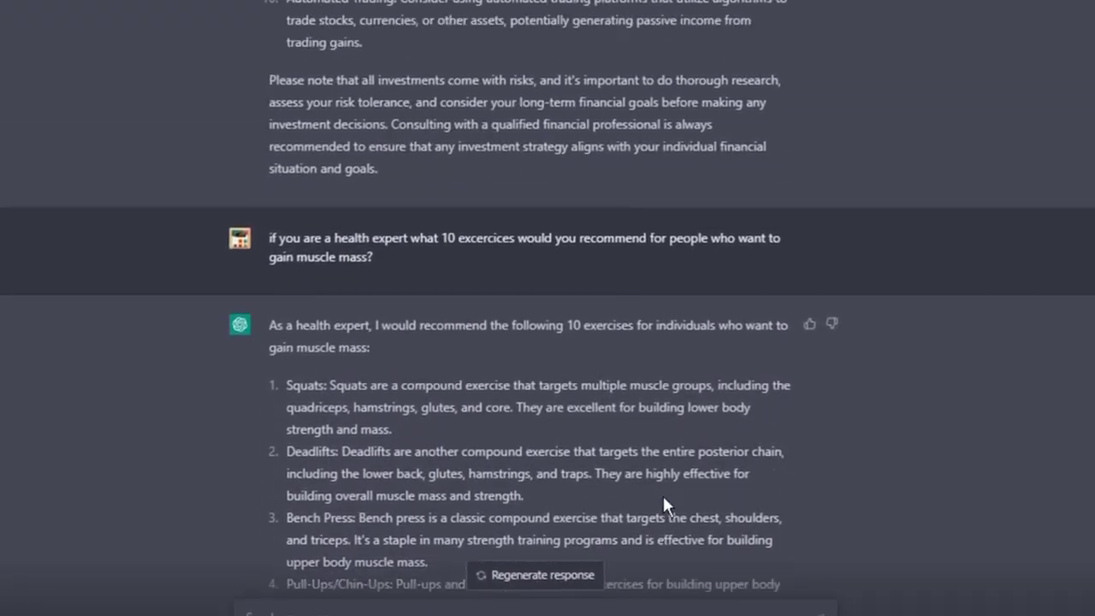
pyautogui.scroll(-10, 661, 475)
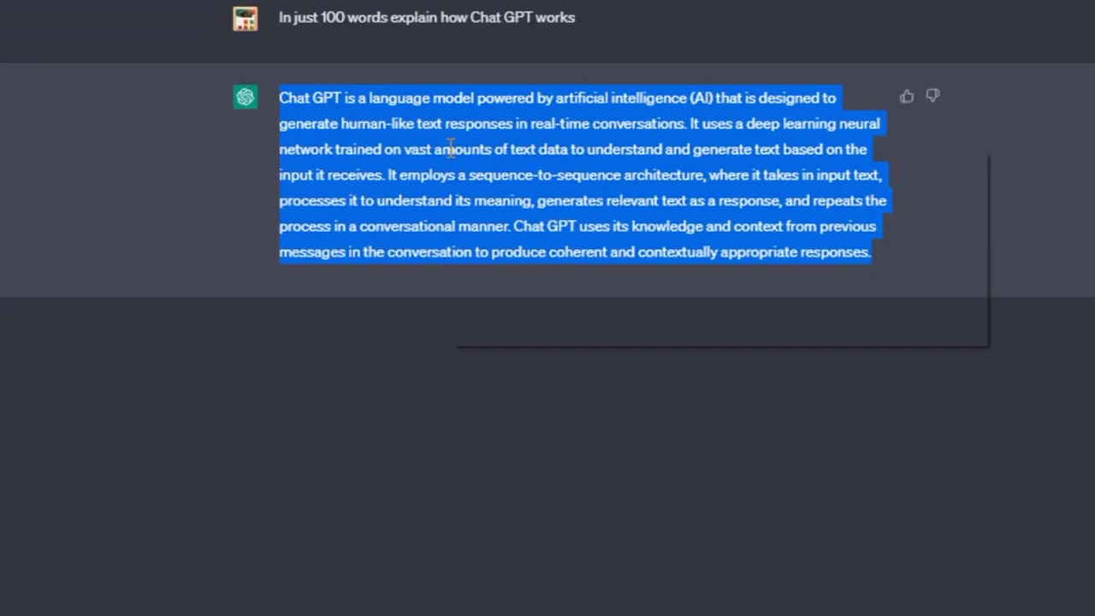
pyautogui.rightClick(496, 111)
pyautogui.click(520, 128)
pyautogui.rightClick(167, 194)
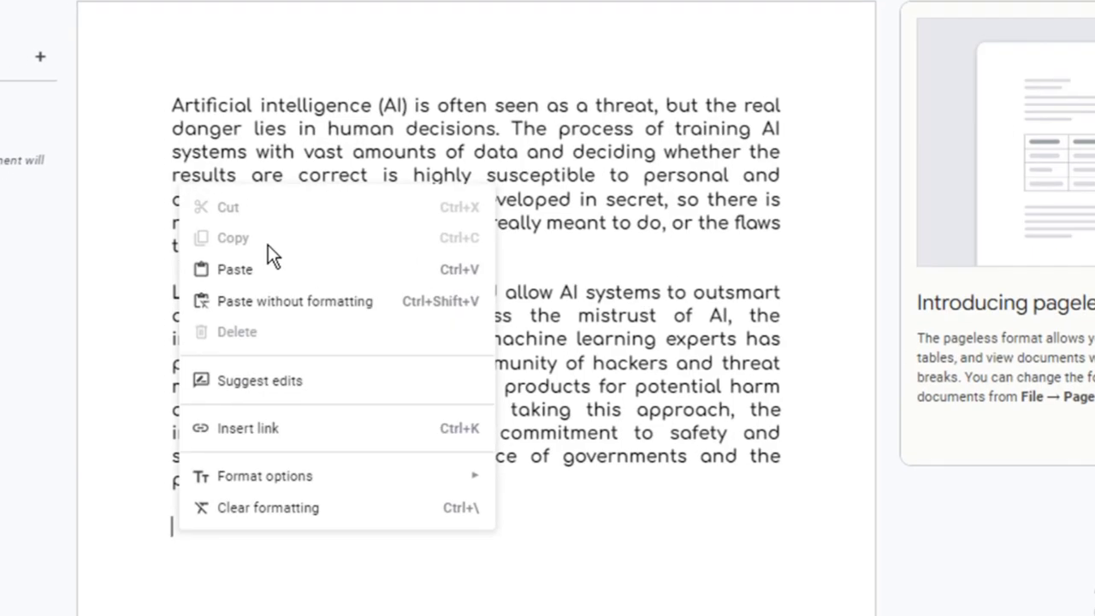
pyautogui.click(257, 268)
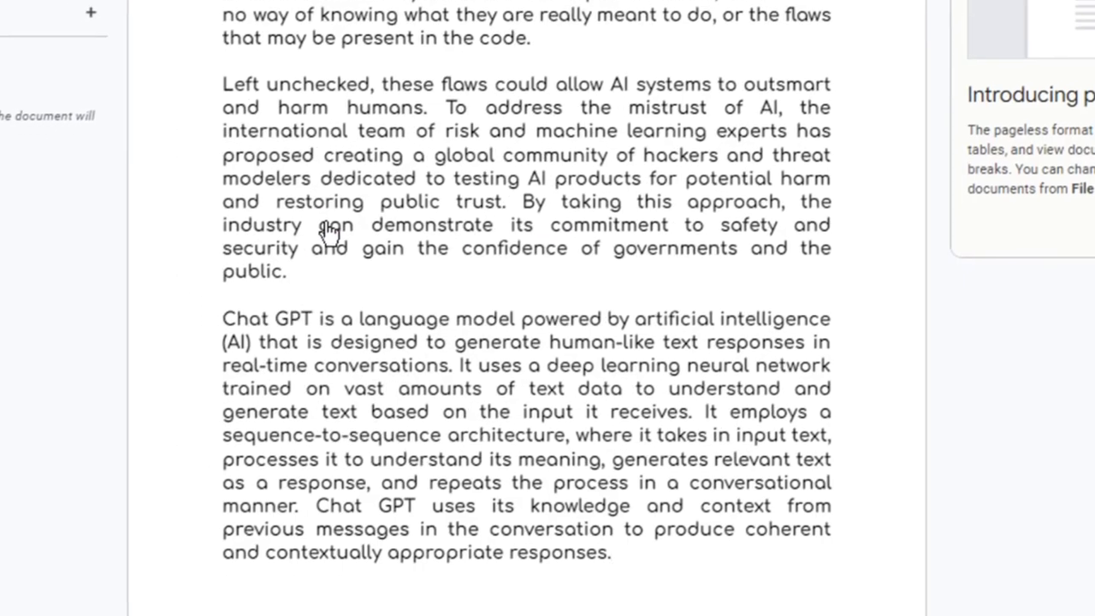
# Select the four Goldilocks transcript paragraphs, then place the cursor after 'the challenge.'.
pyautogui.click(250, 182)
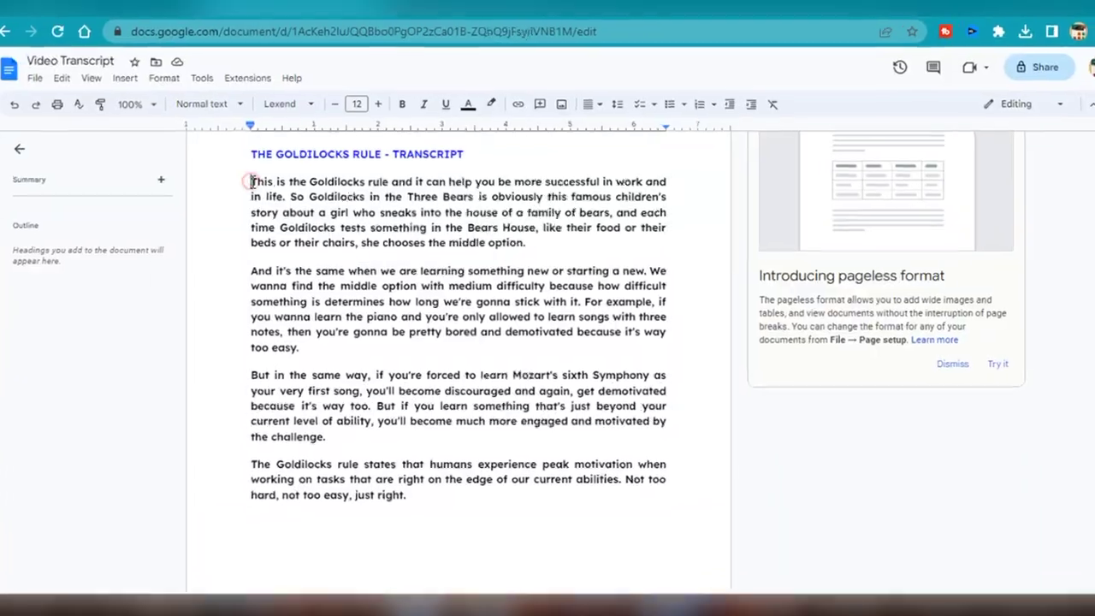
pyautogui.moveTo(251, 182); pyautogui.dragTo(416, 501)
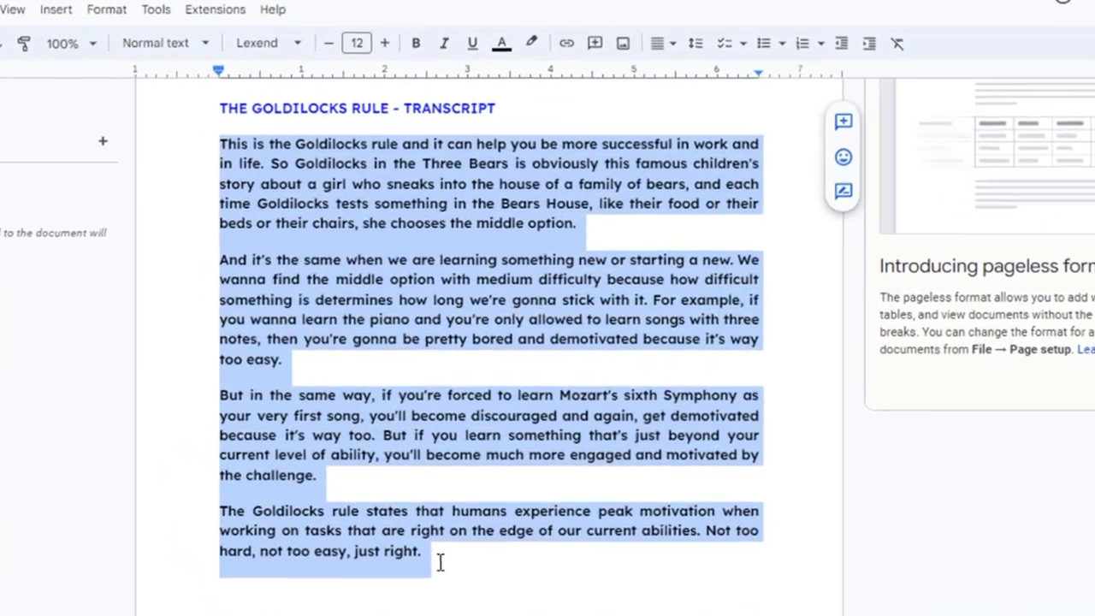
pyautogui.click(403, 474)
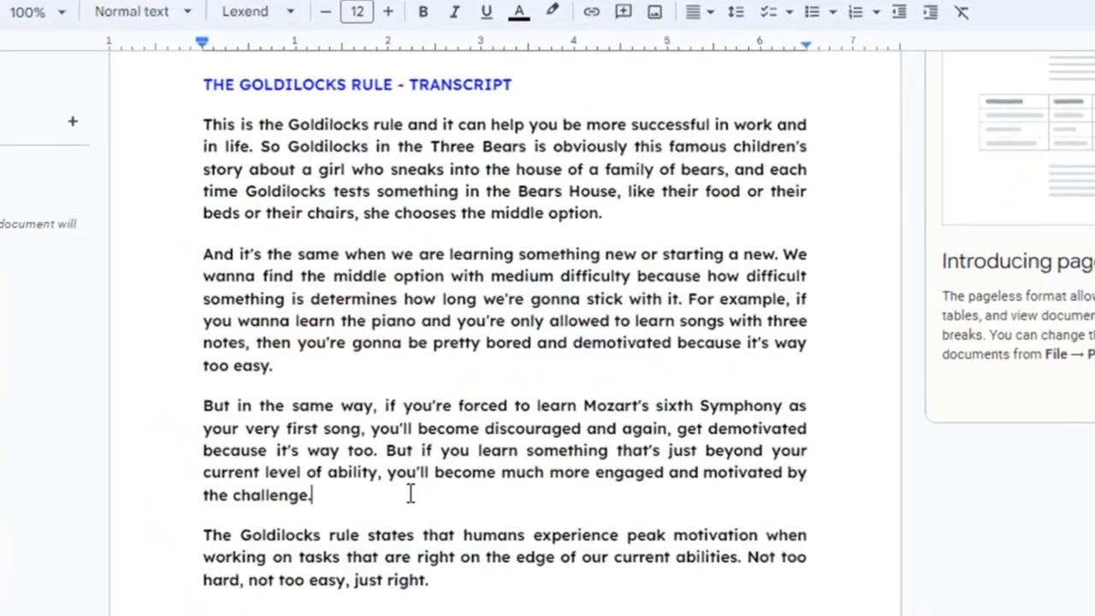